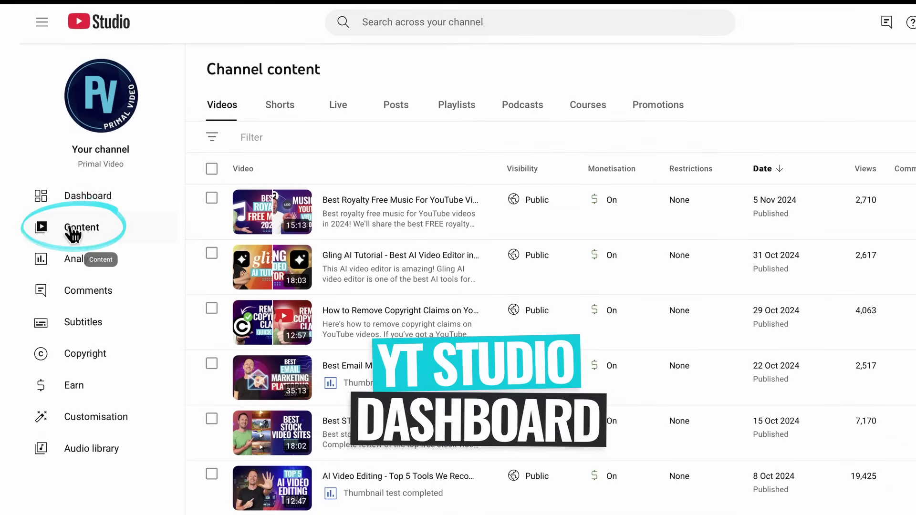
- Open the video editor for the 8:24 YouTube Shorts Monetization video from the Content list
scroll(430, 406, down, 5)
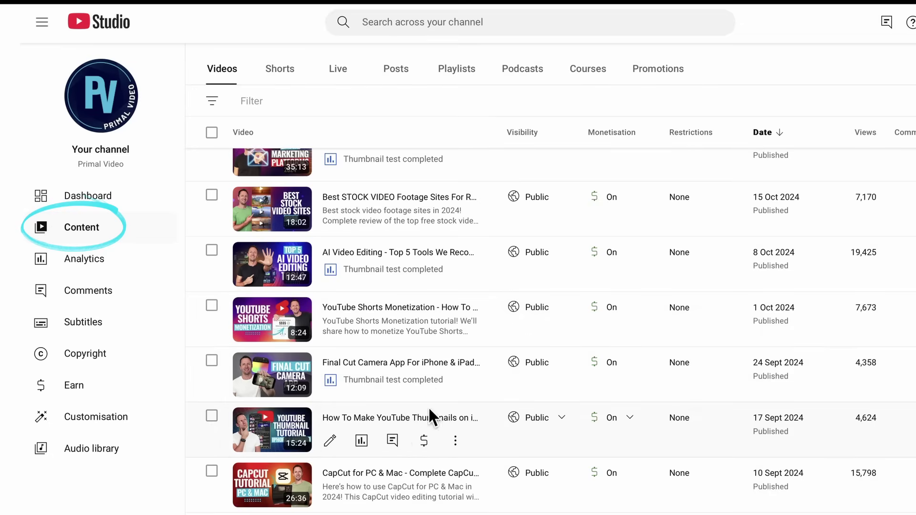
scroll(436, 449, down, 1)
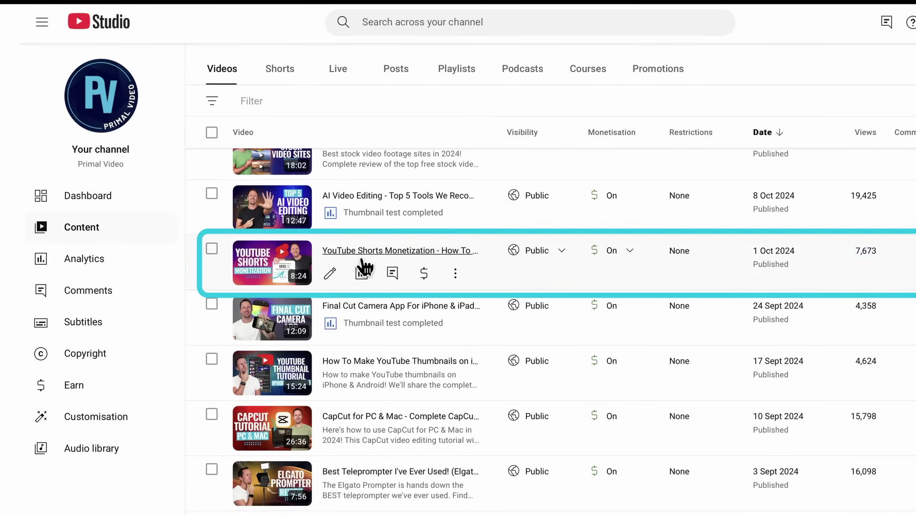
click(330, 274)
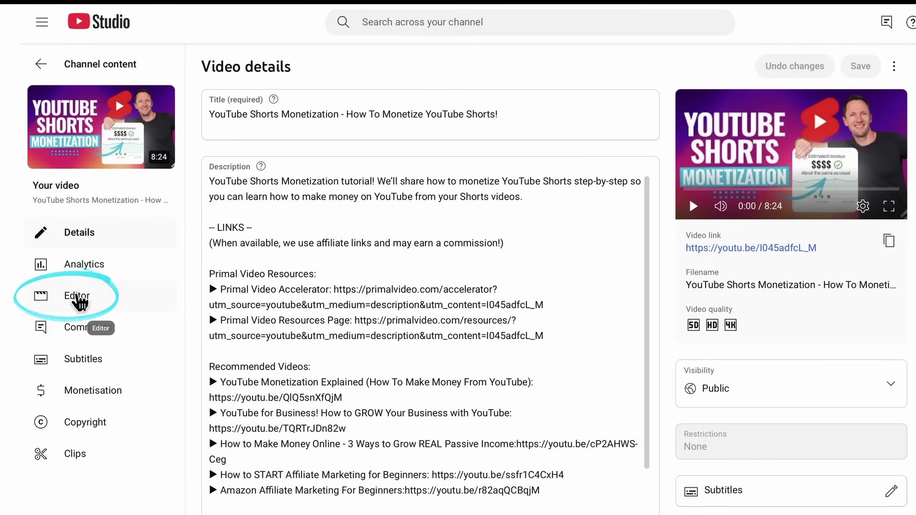
click(76, 297)
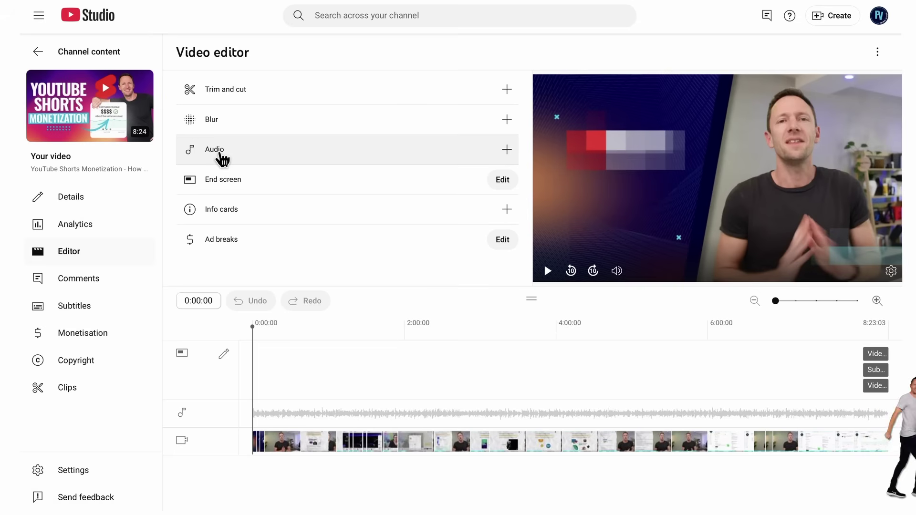
click(236, 92)
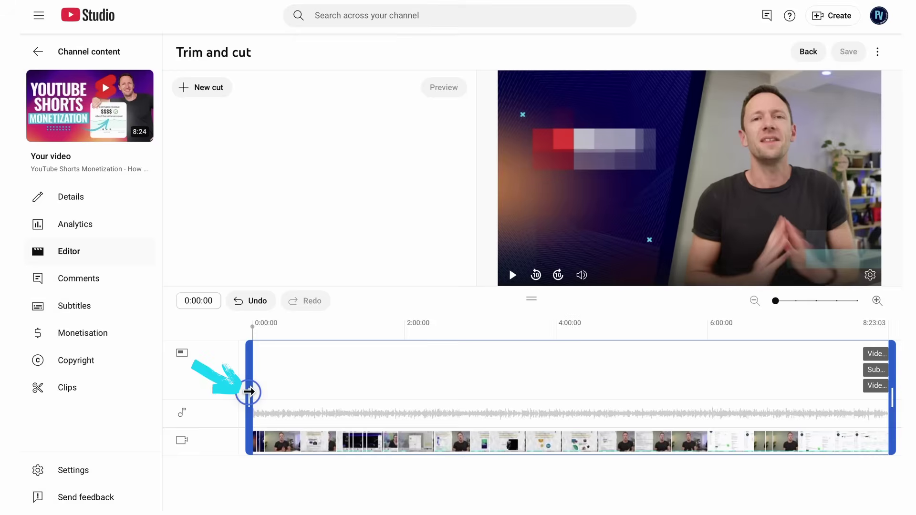
drag(248, 392, 264, 391)
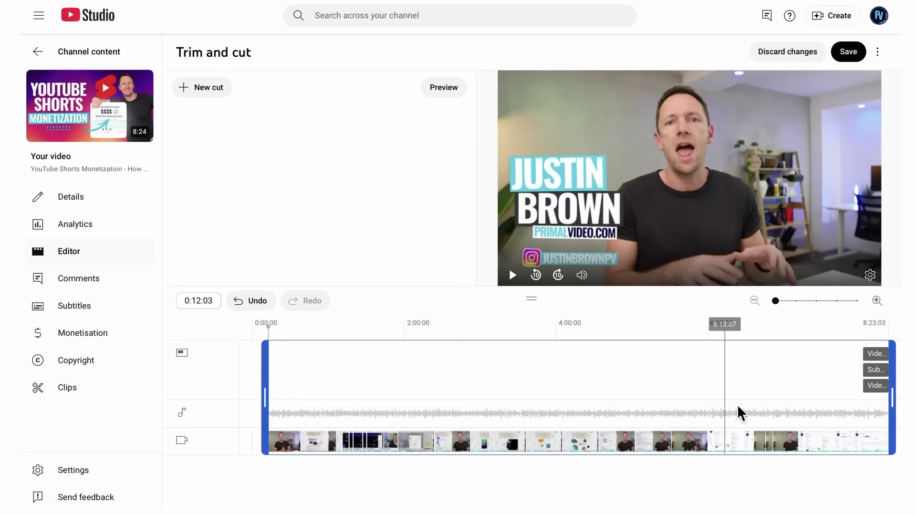
drag(893, 402, 893, 402)
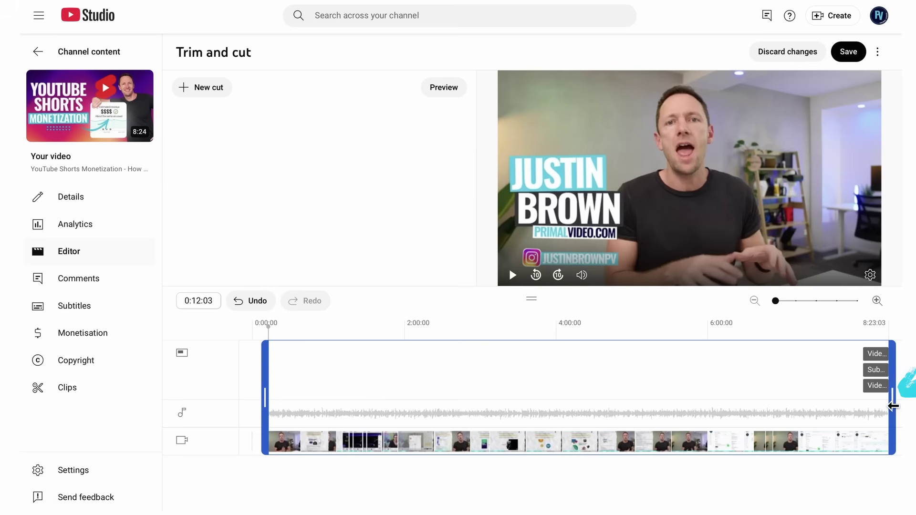
drag(893, 406, 694, 430)
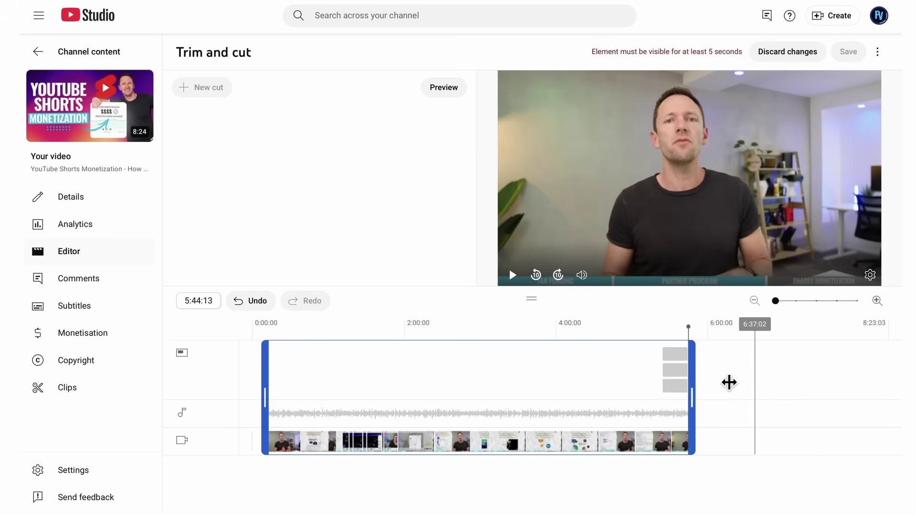
click(841, 372)
click(874, 373)
click(761, 387)
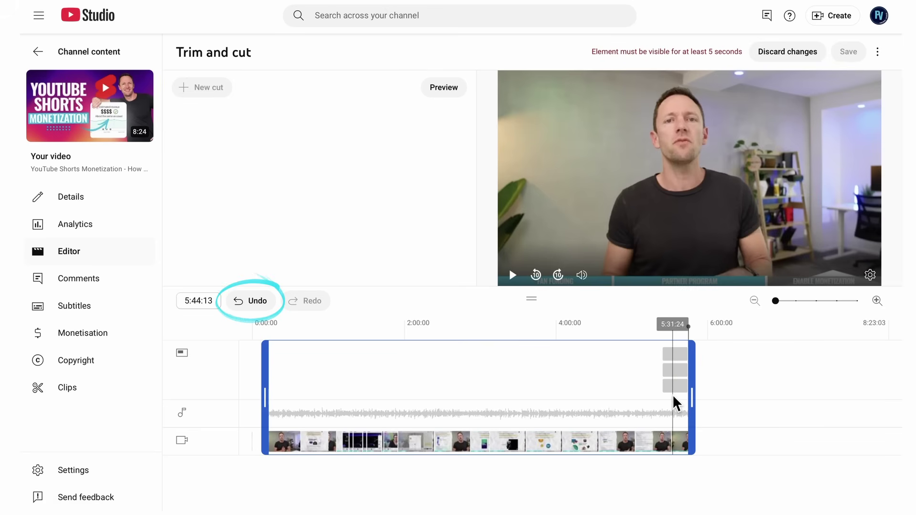
click(254, 313)
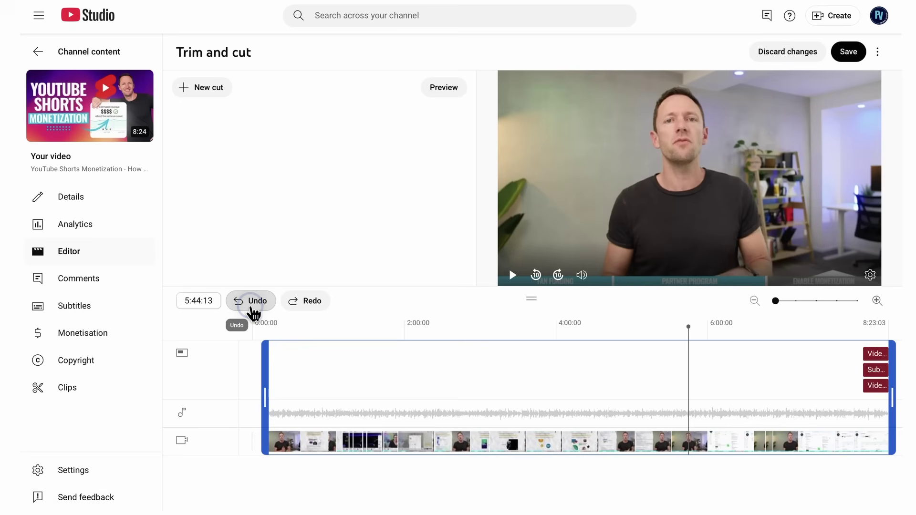
click(254, 313)
click(254, 312)
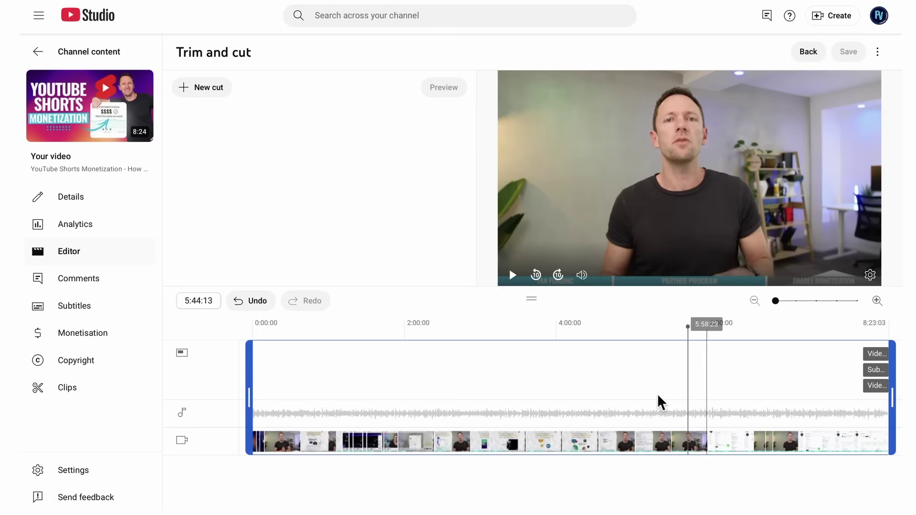
- Create Cut 1 removing 1:55:11 to 2:24:04 and confirm it
click(467, 360)
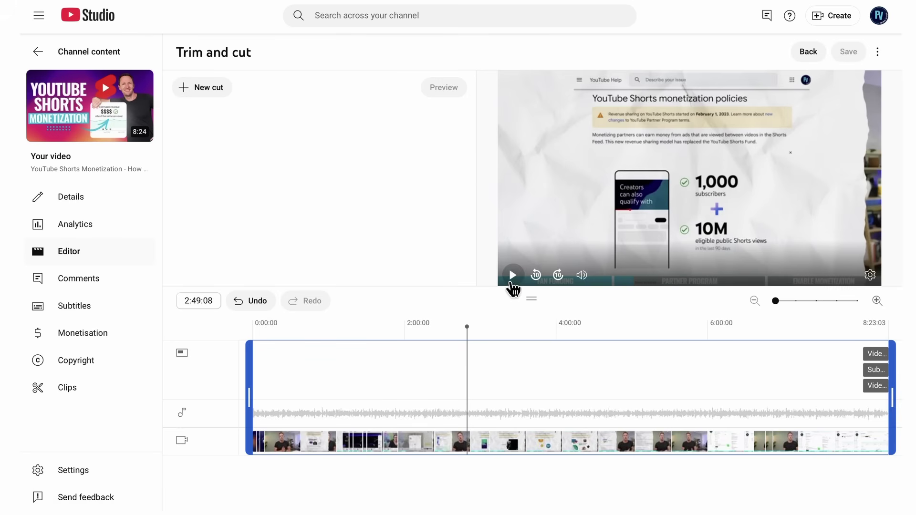
drag(434, 325, 397, 328)
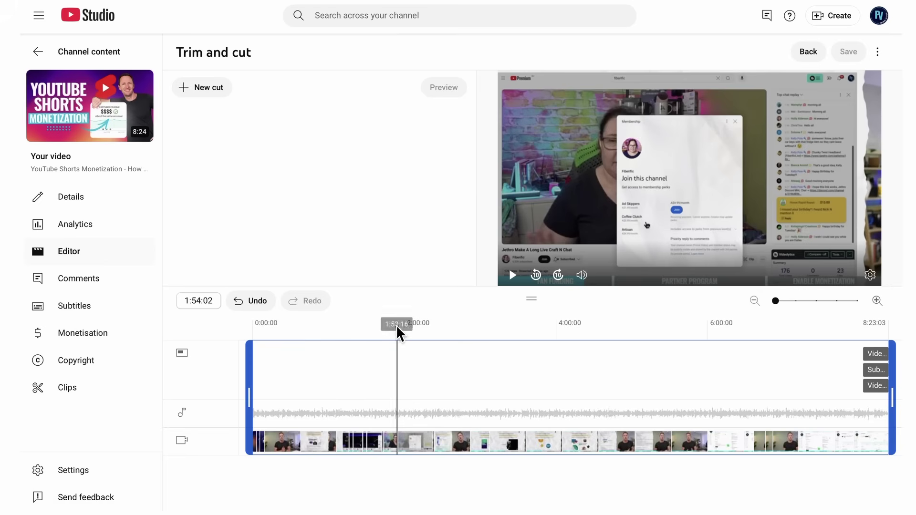
click(205, 90)
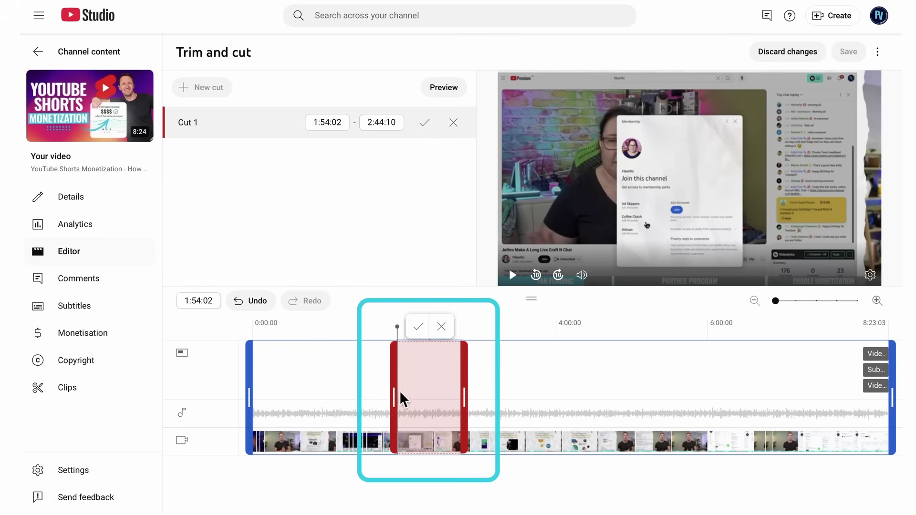
drag(465, 399, 438, 396)
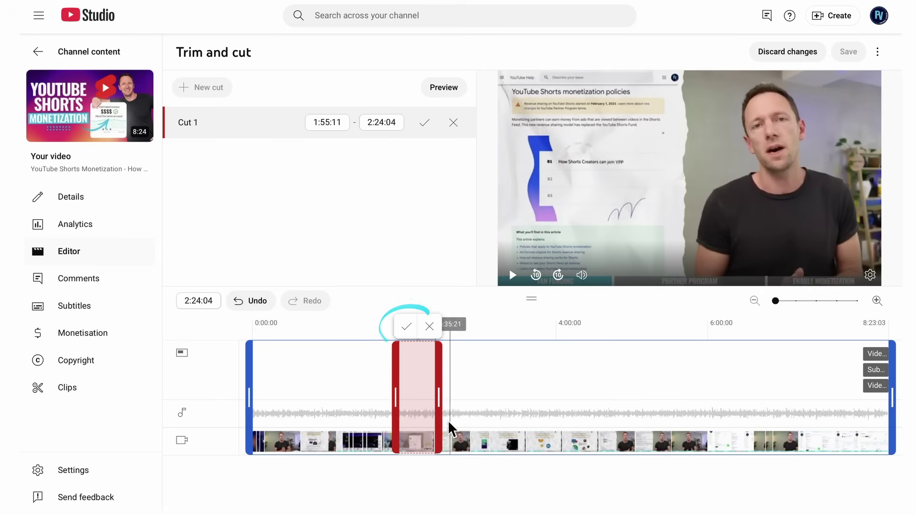
click(407, 329)
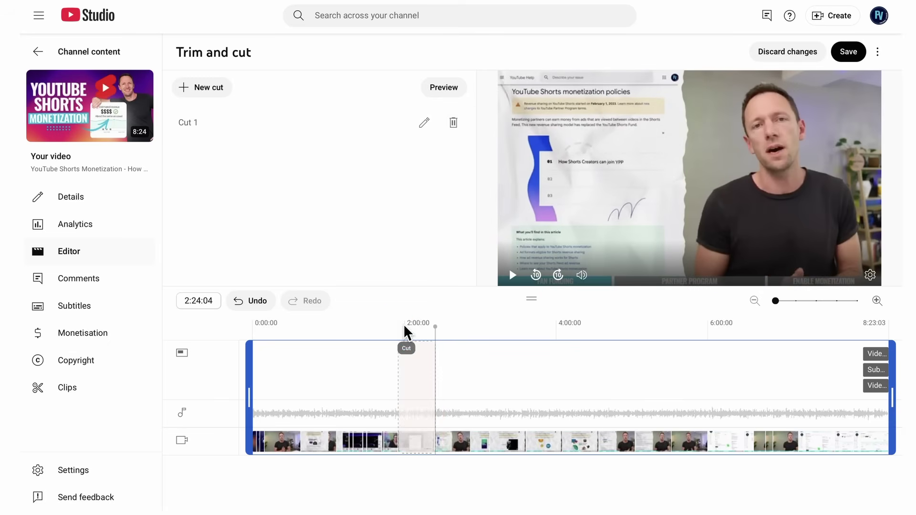
- Play from just before Cut 1 to review it, zooming the timeline in around the cut
click(395, 347)
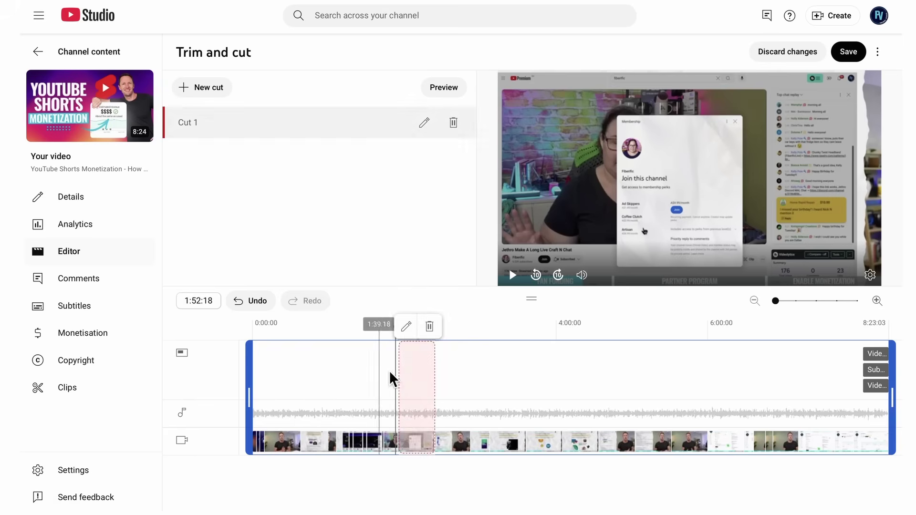
click(512, 276)
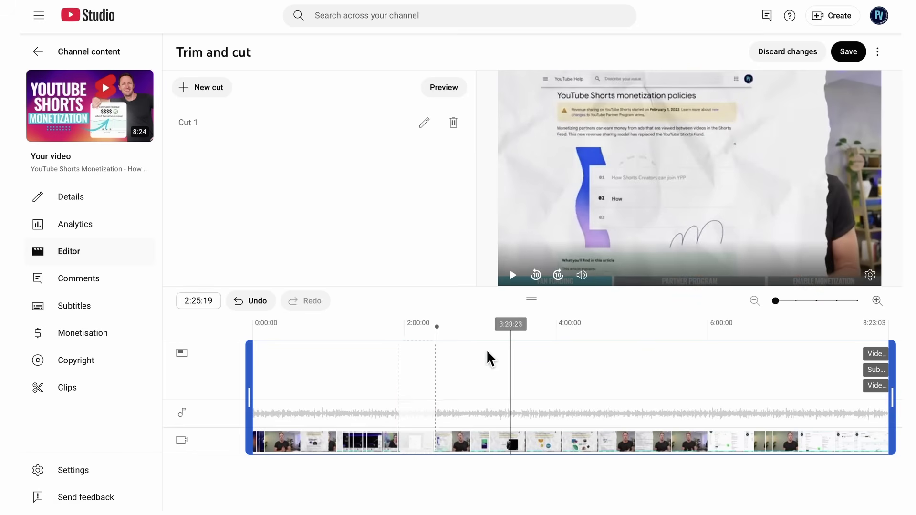
mouse_move(446, 363)
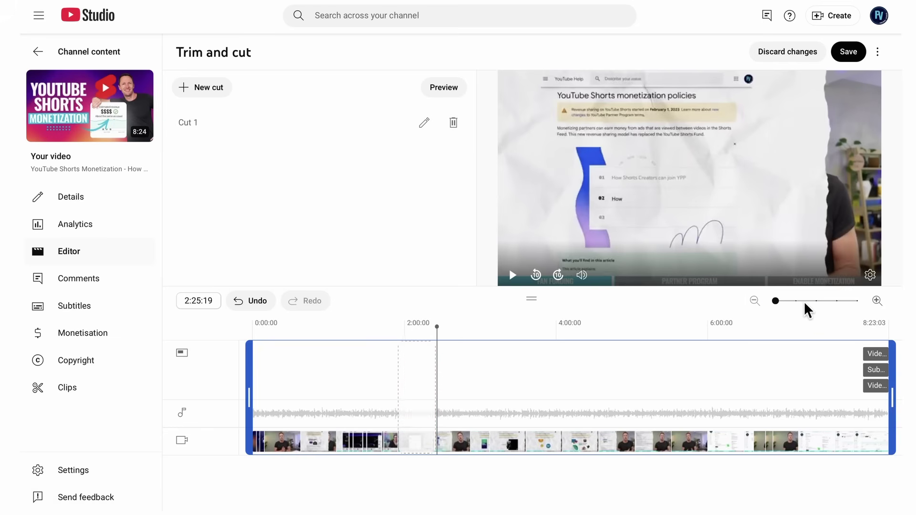
drag(777, 301, 836, 300)
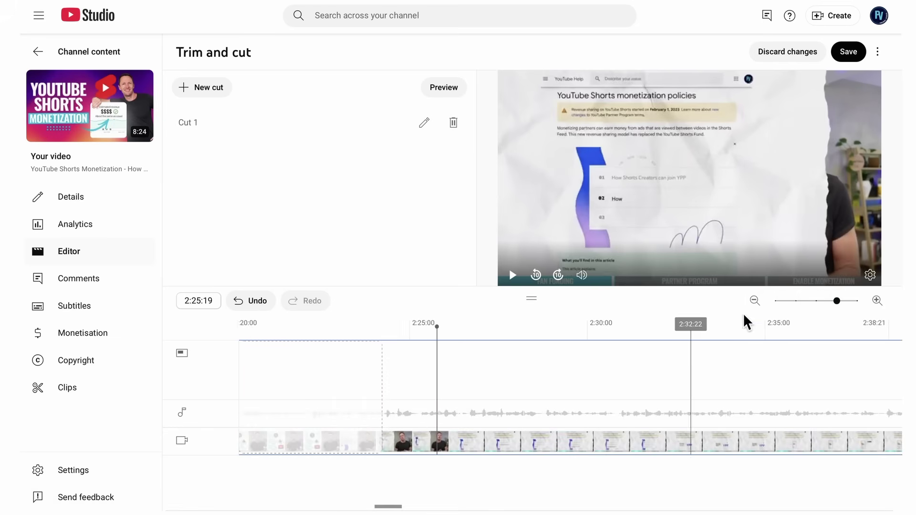
- Extend Cut 1's end to 2:24:07, then place the playhead at 2:30:19
mouse_move(264, 354)
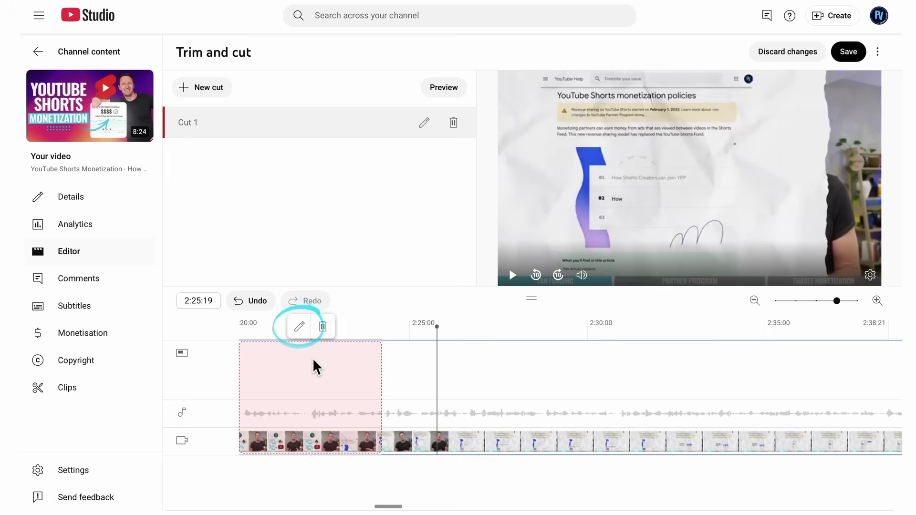
click(299, 326)
click(385, 391)
drag(385, 392, 389, 391)
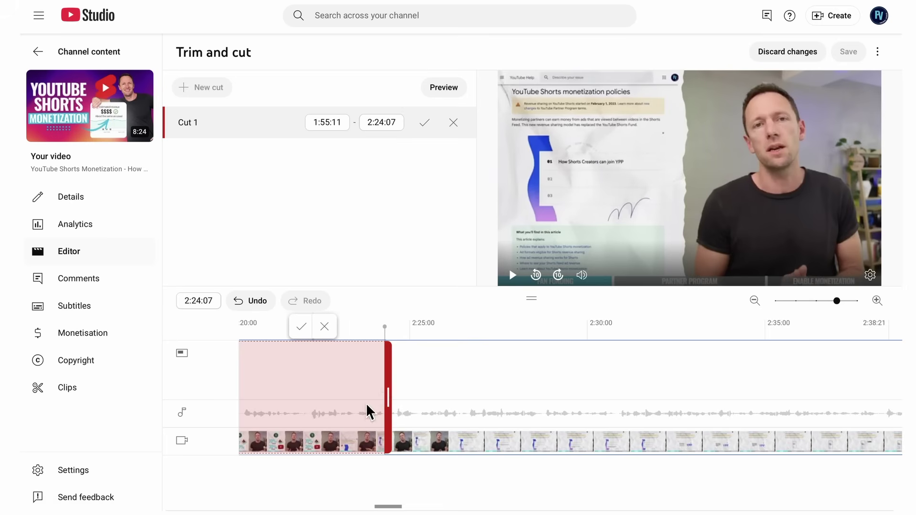
key(Return)
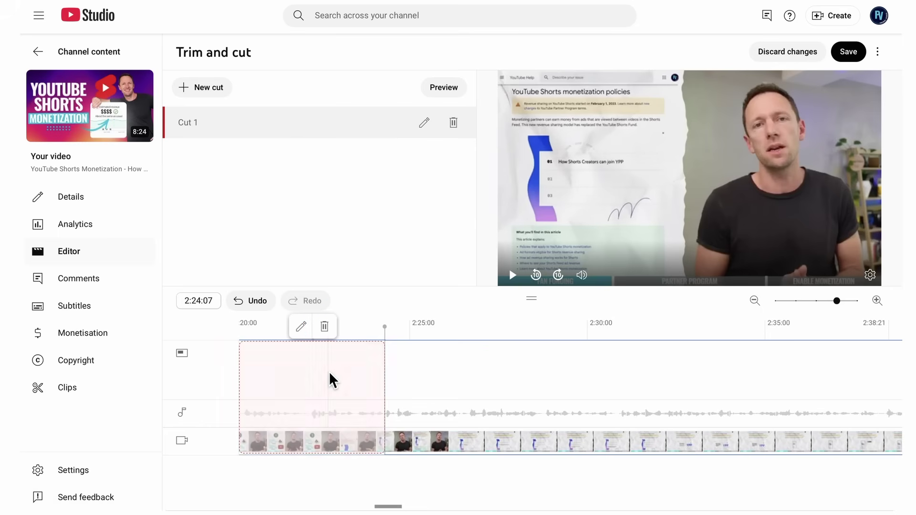
click(567, 363)
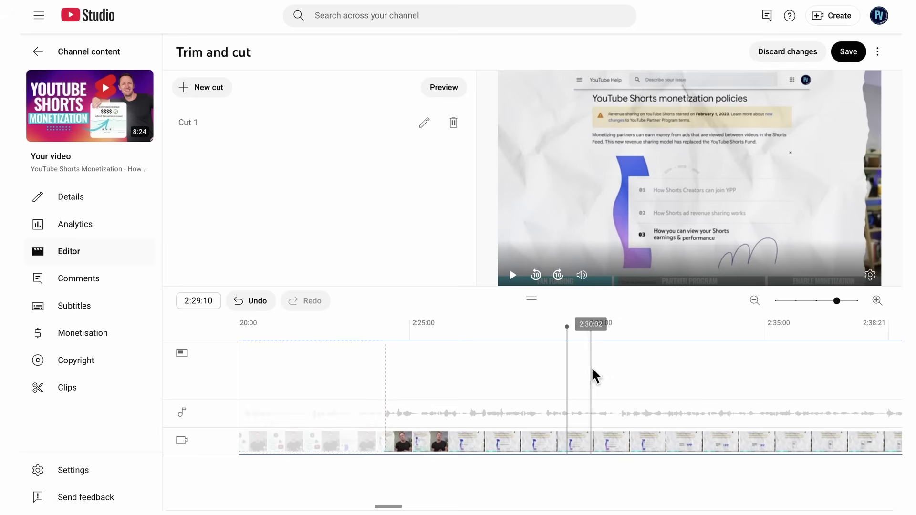
click(615, 377)
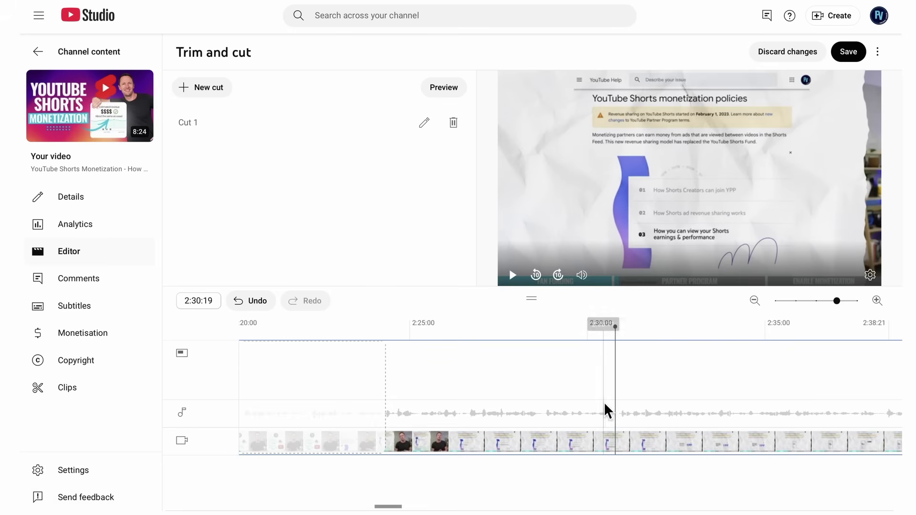
- Create Cut 2 from 2:30:19 to 2:31:07, trimming its end precisely, and confirm it
click(207, 89)
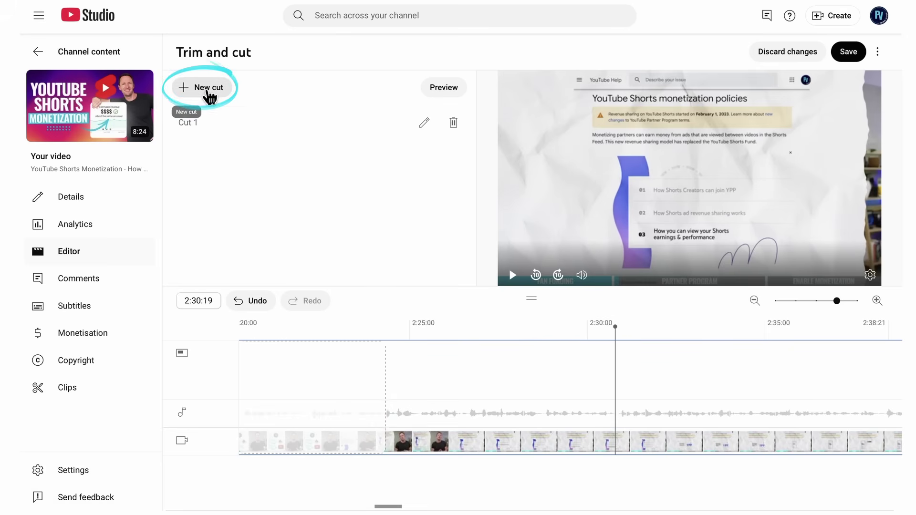
click(754, 302)
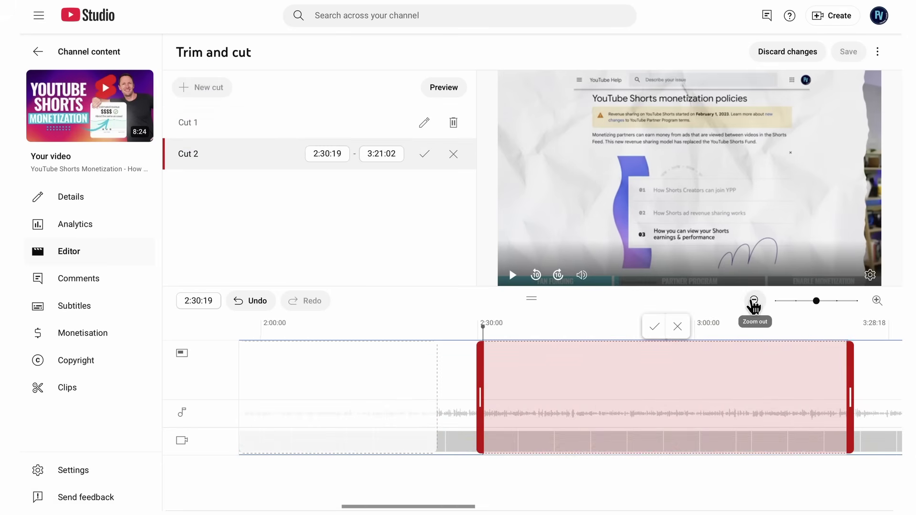
click(754, 302)
drag(648, 397, 492, 414)
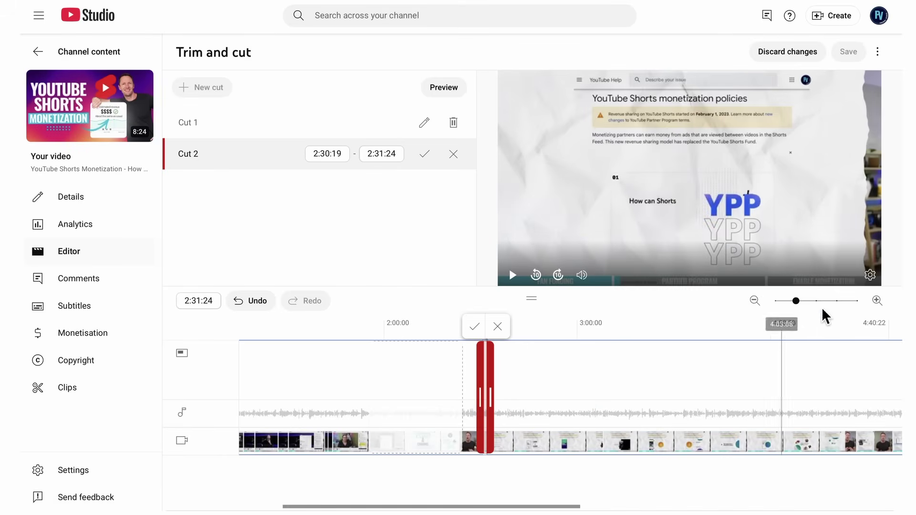
click(876, 302)
click(877, 301)
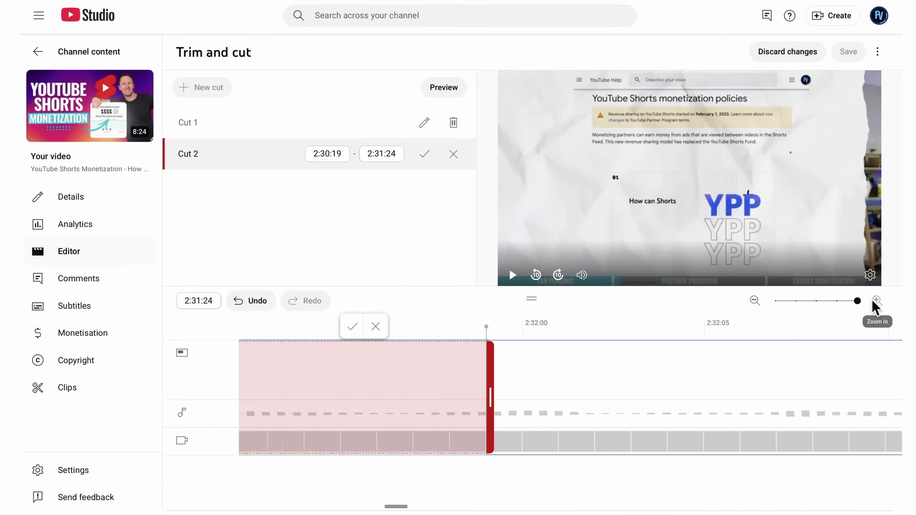
drag(491, 398, 467, 402)
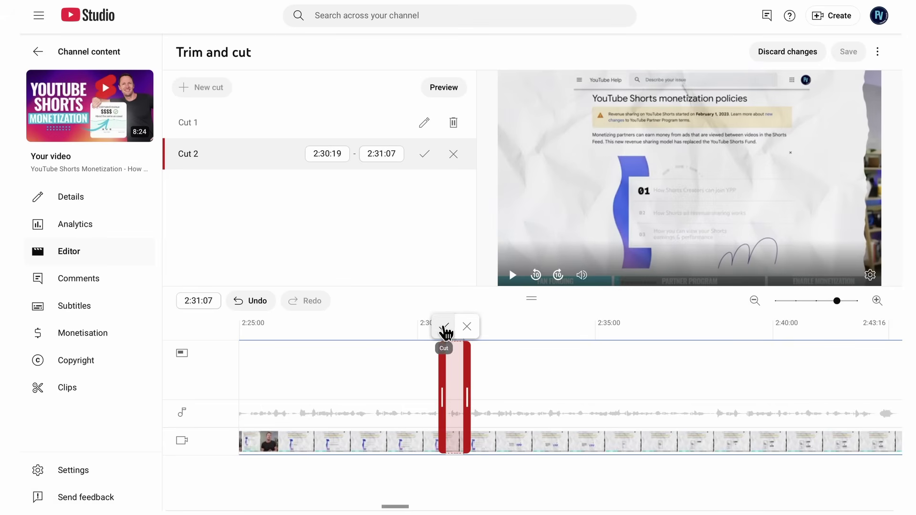
click(444, 327)
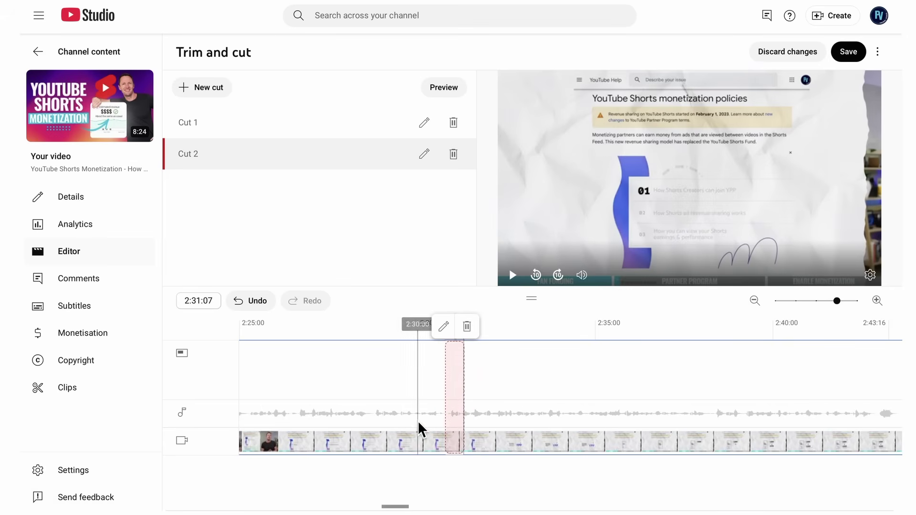
click(546, 382)
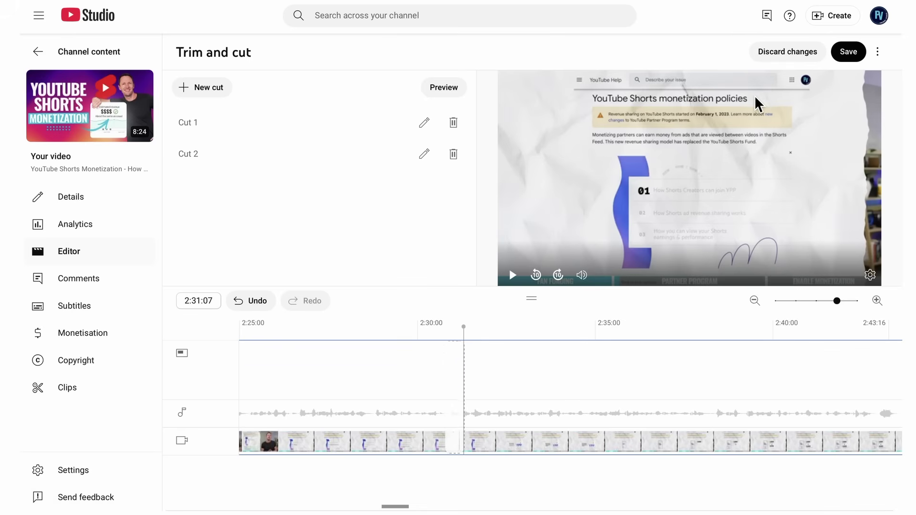
- Discard the trim and cut changes and bring up the Face blur and Custom blur options
mouse_move(443, 405)
click(785, 52)
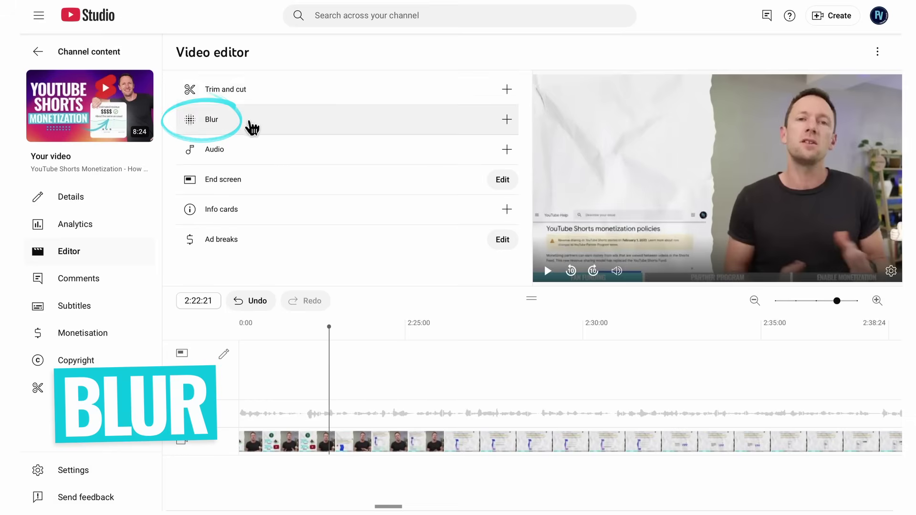
click(506, 119)
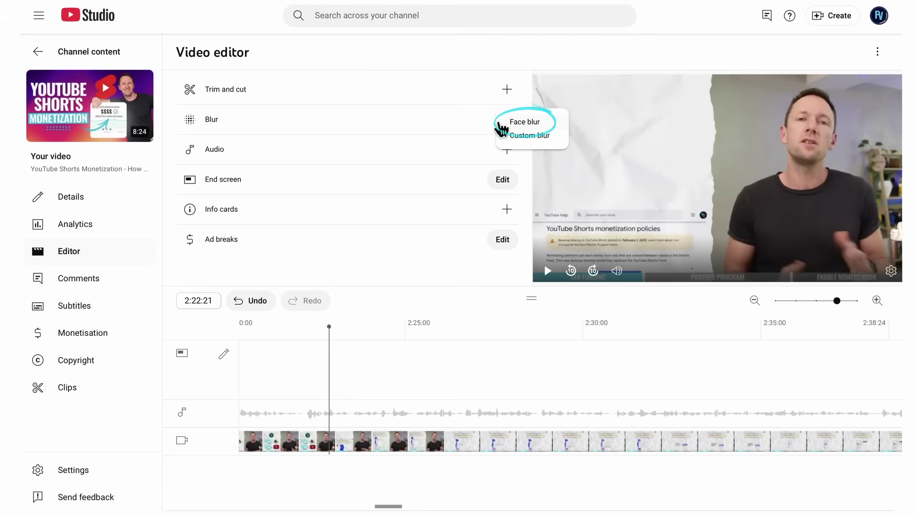
- Apply Face blur to the presenter's face, covering 0:00:00 to 0:45:10
click(547, 127)
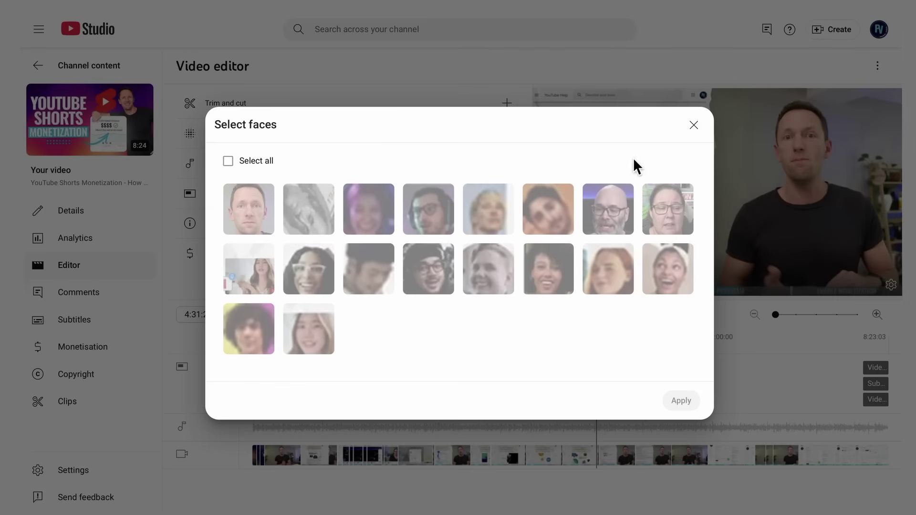
click(250, 211)
click(677, 401)
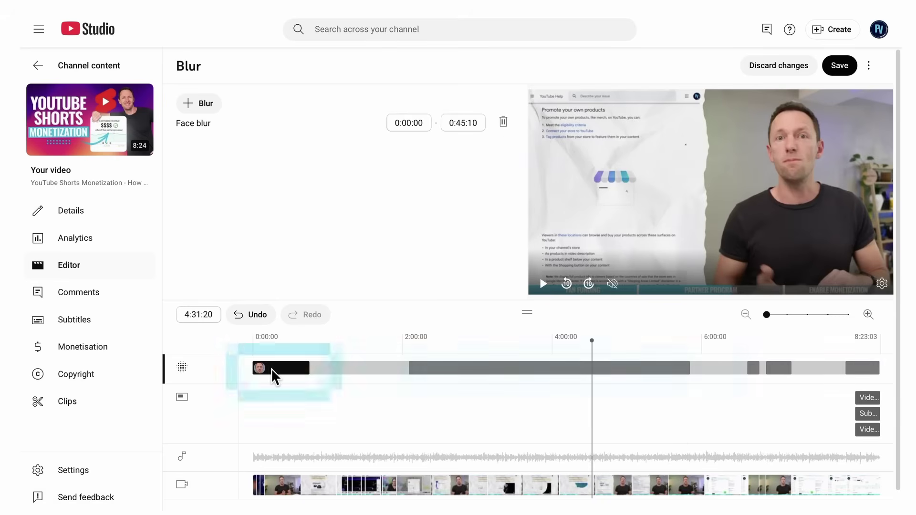
- Preview blurred frames from the intro through about 4:30, then save the face blur
click(285, 344)
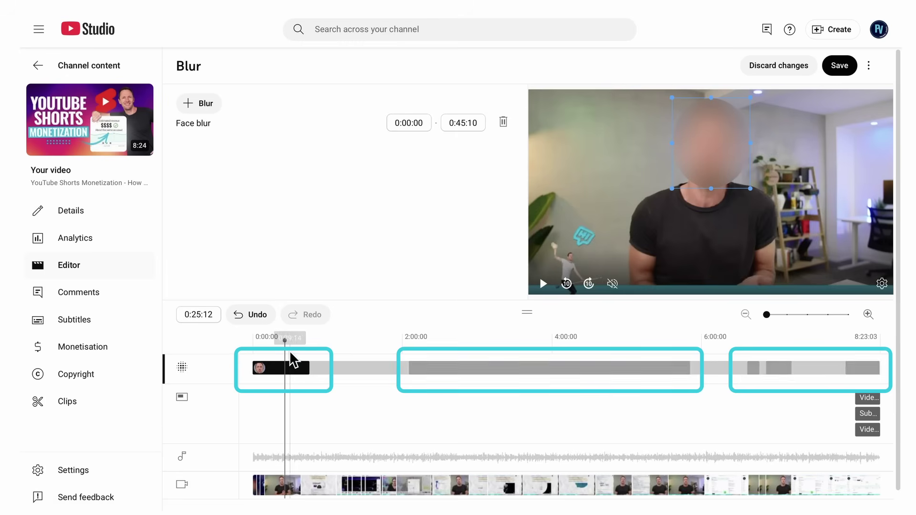
click(301, 355)
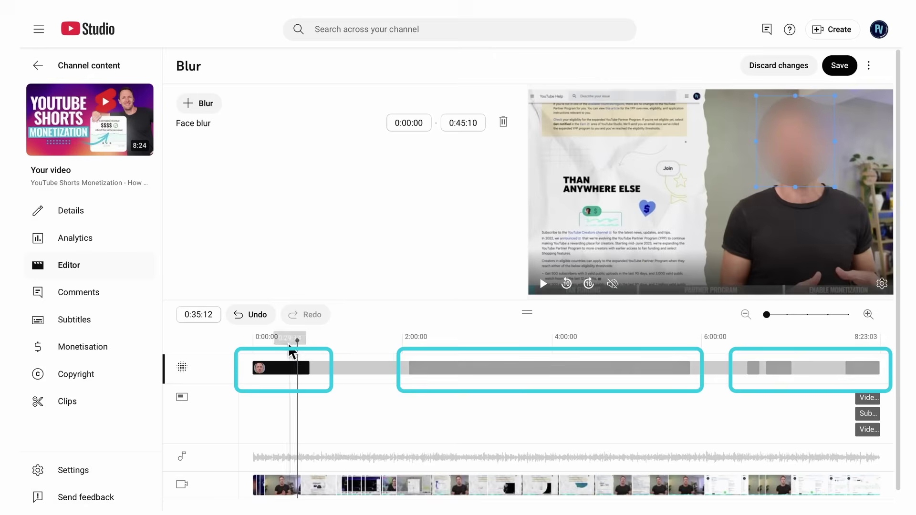
click(278, 342)
click(270, 340)
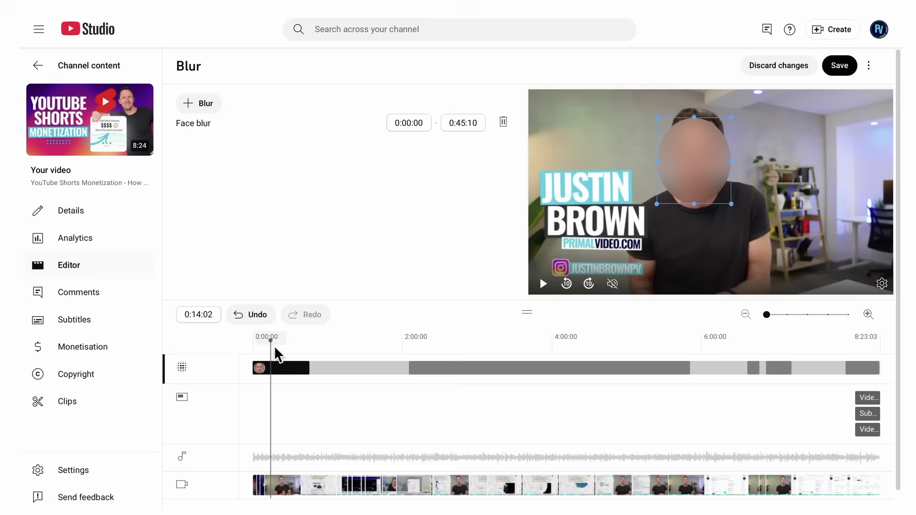
click(299, 337)
click(339, 342)
click(361, 343)
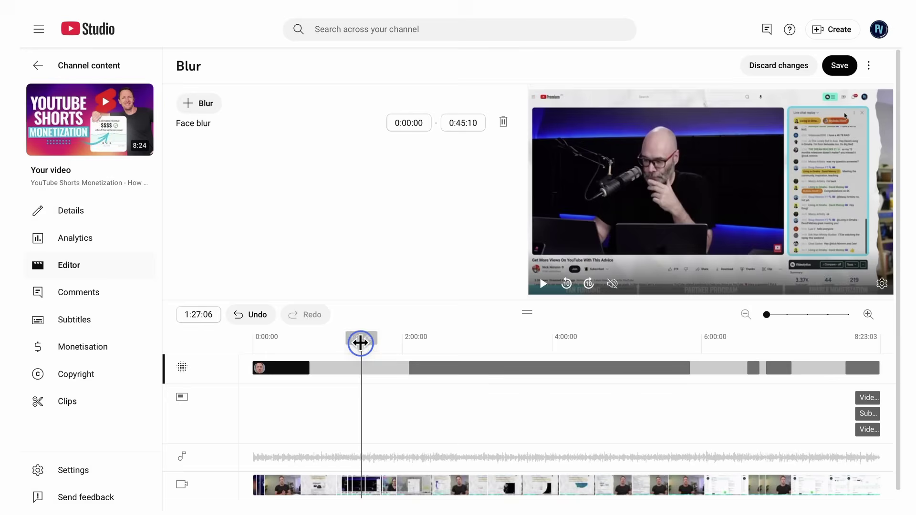
click(374, 345)
drag(376, 345, 389, 350)
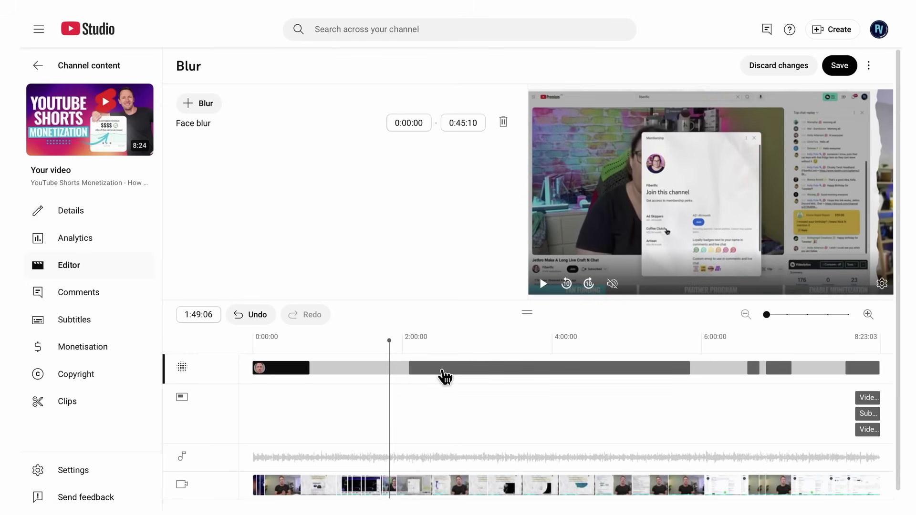
click(591, 342)
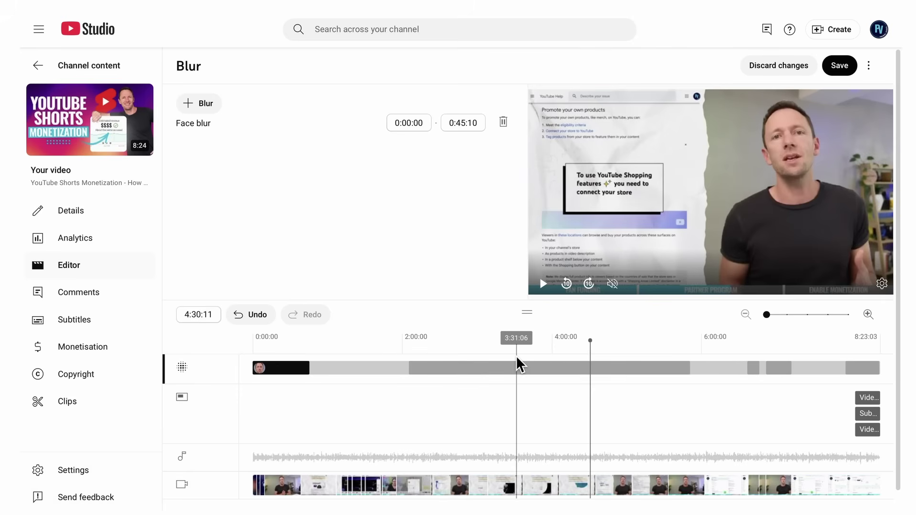
click(291, 341)
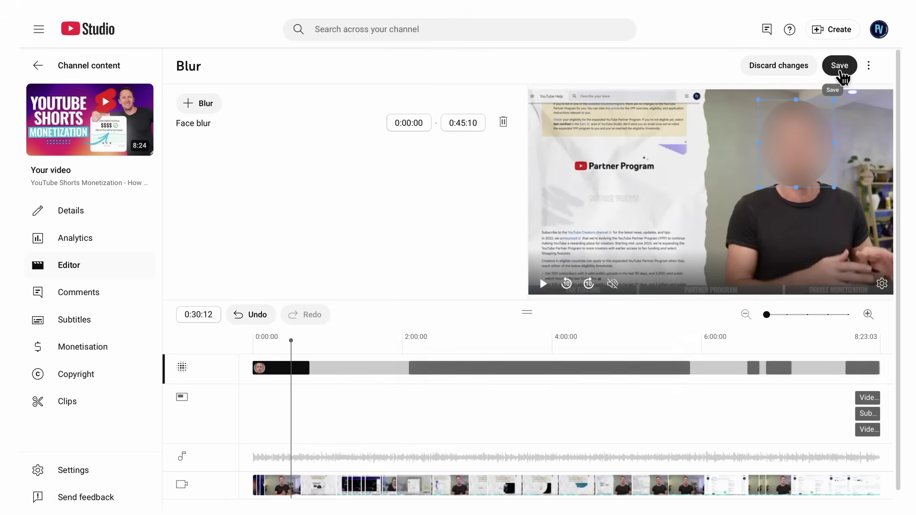
click(840, 67)
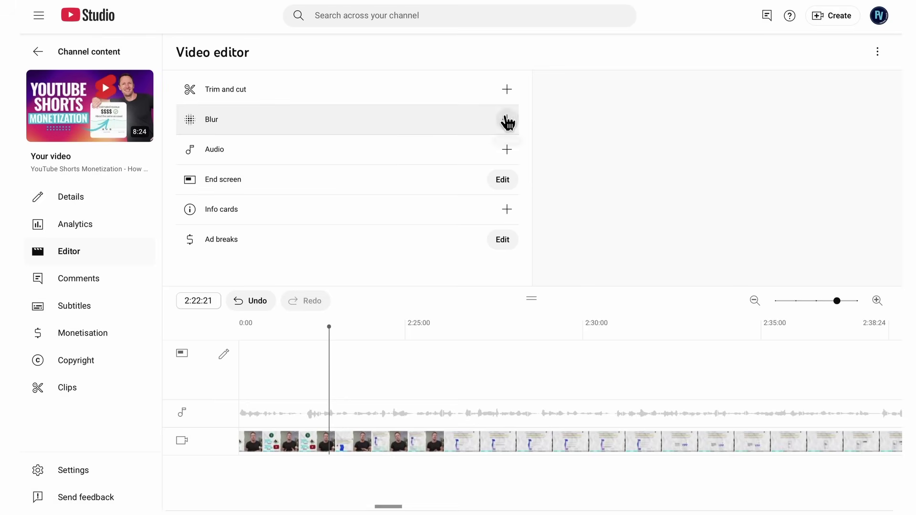
- Add a tracked rectangular Custom blur from 2:19:14 to 2:26:16 sized over the search bar
click(507, 120)
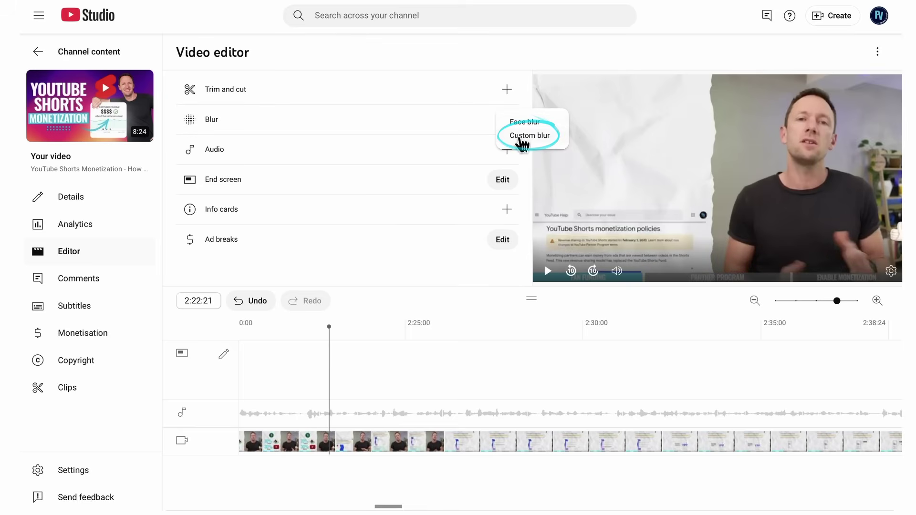
click(525, 136)
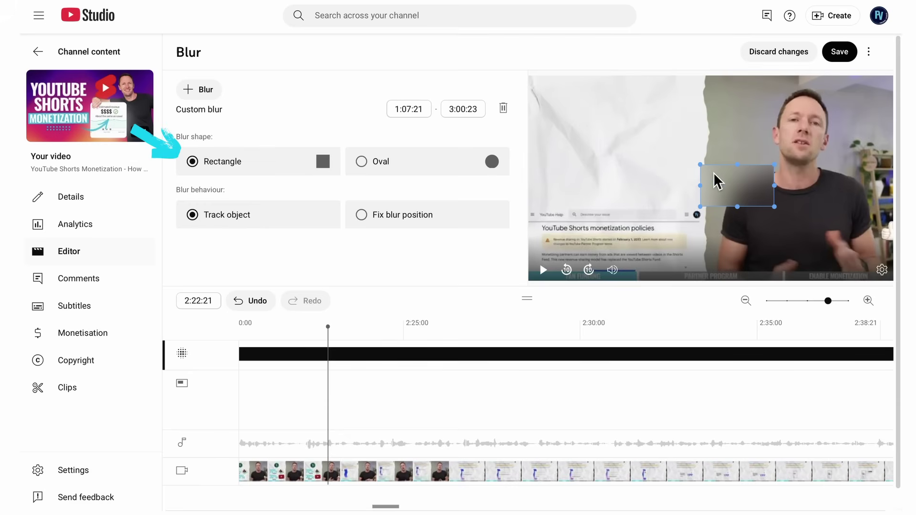
drag(737, 195, 804, 174)
click(388, 163)
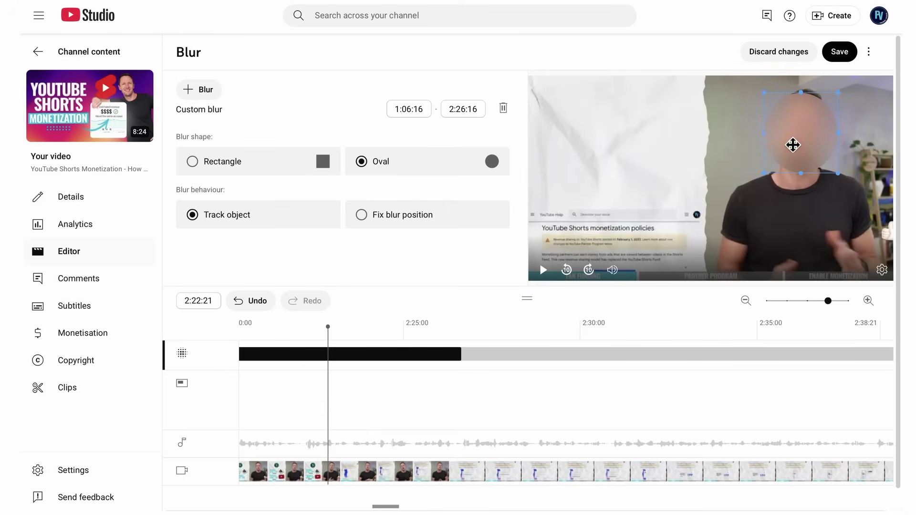
click(211, 163)
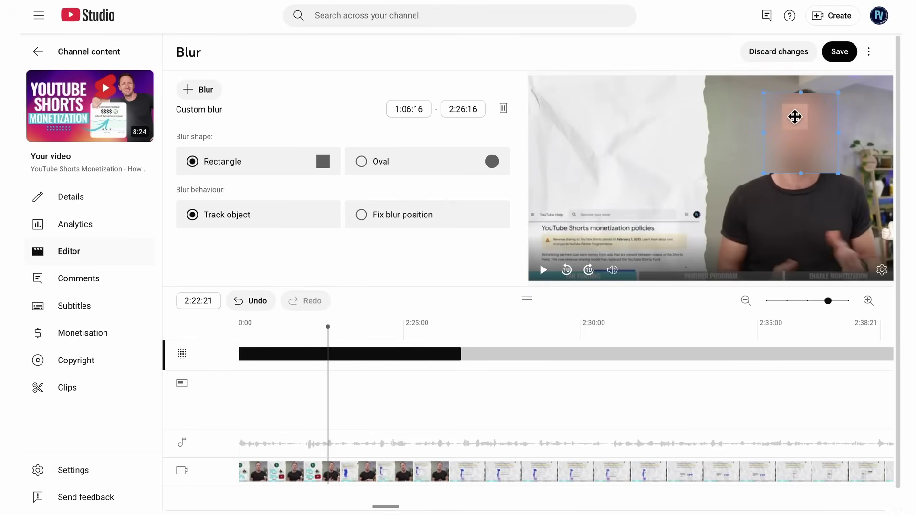
drag(795, 117, 657, 193)
drag(595, 153, 597, 223)
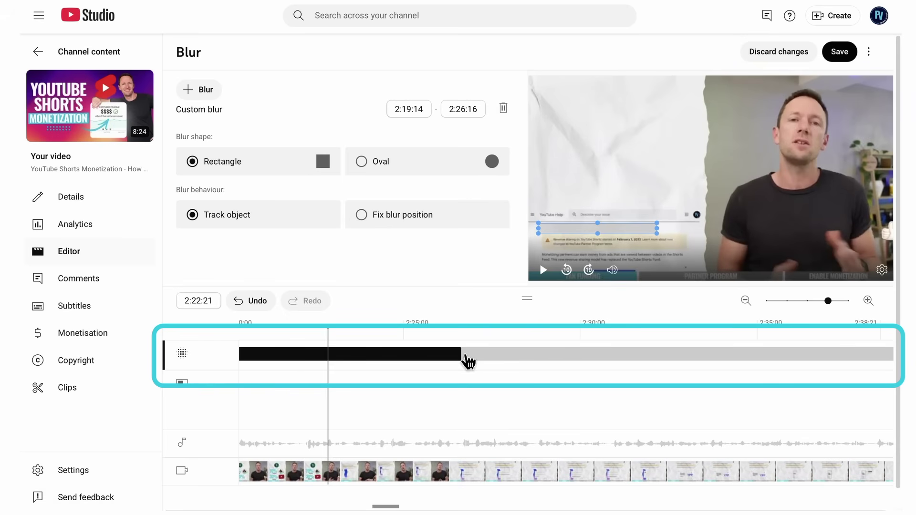
- Shift the custom blur to 2:22:20–2:25:21, make it a fixed-position oval, and save
click(811, 301)
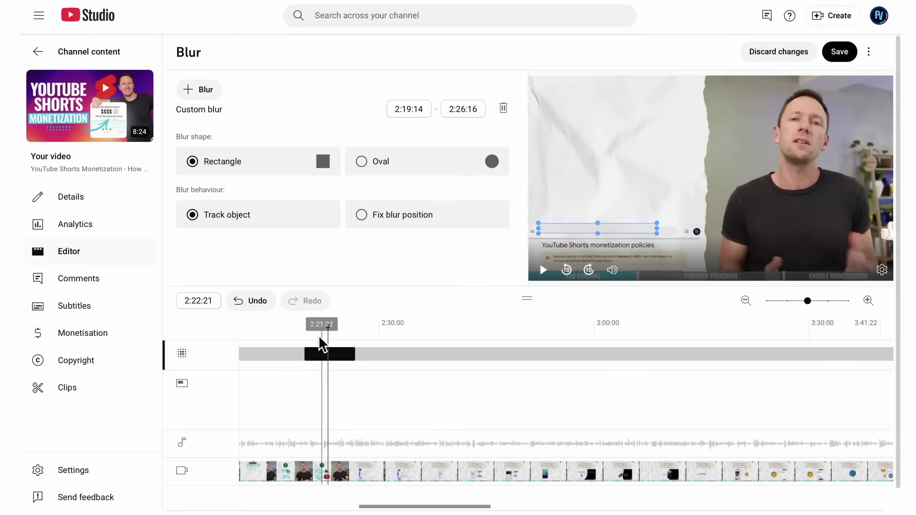
drag(306, 354, 348, 407)
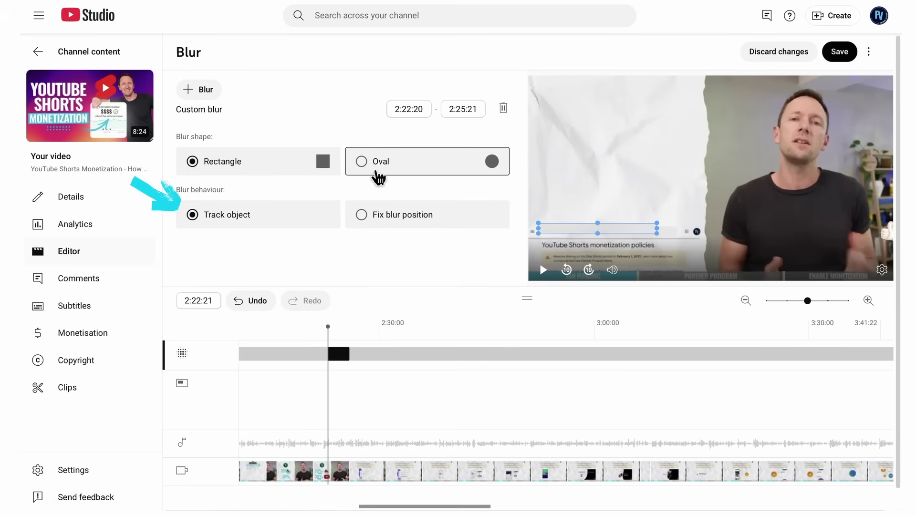
click(362, 162)
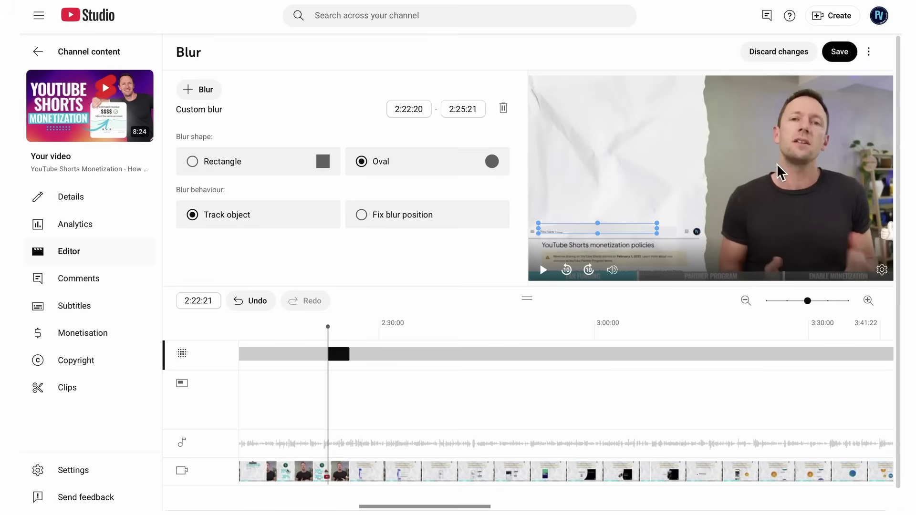
click(372, 222)
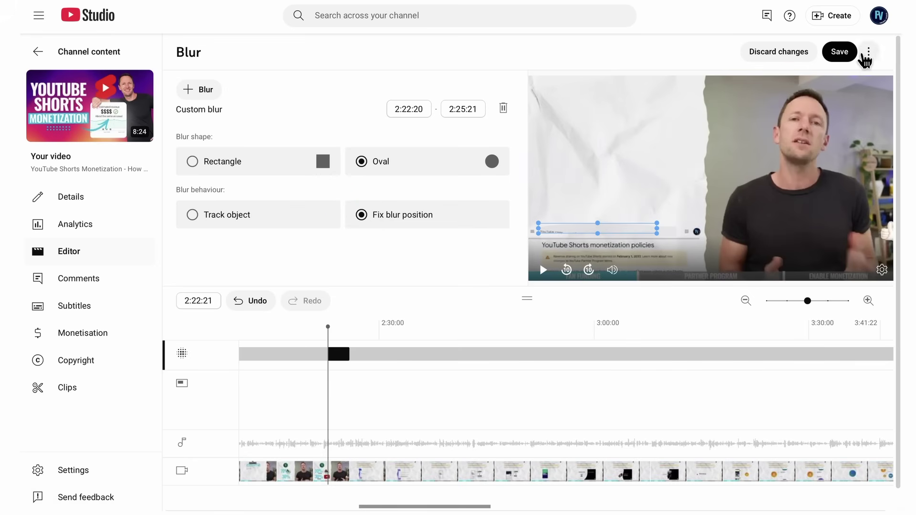
click(840, 52)
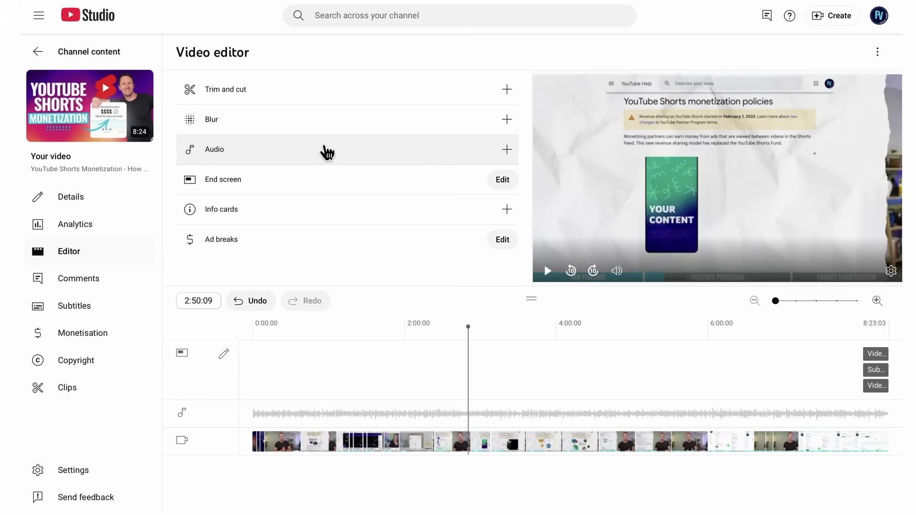
- Open the Audio music choices and browse through the Music track list
click(508, 152)
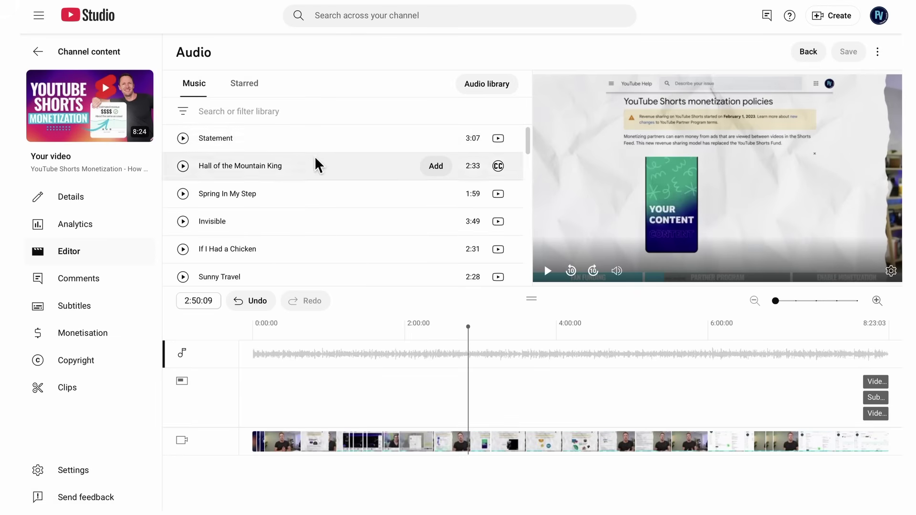
scroll(257, 193, down, 3)
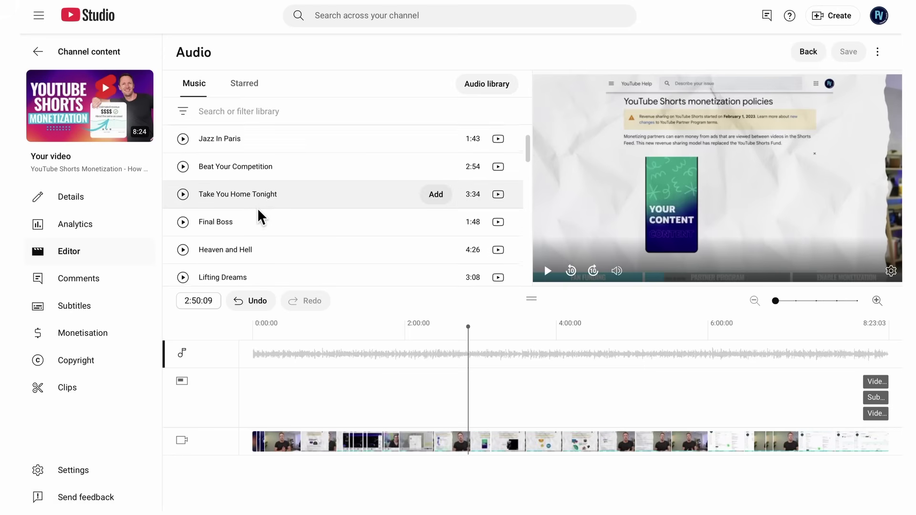
scroll(258, 211, up, 4)
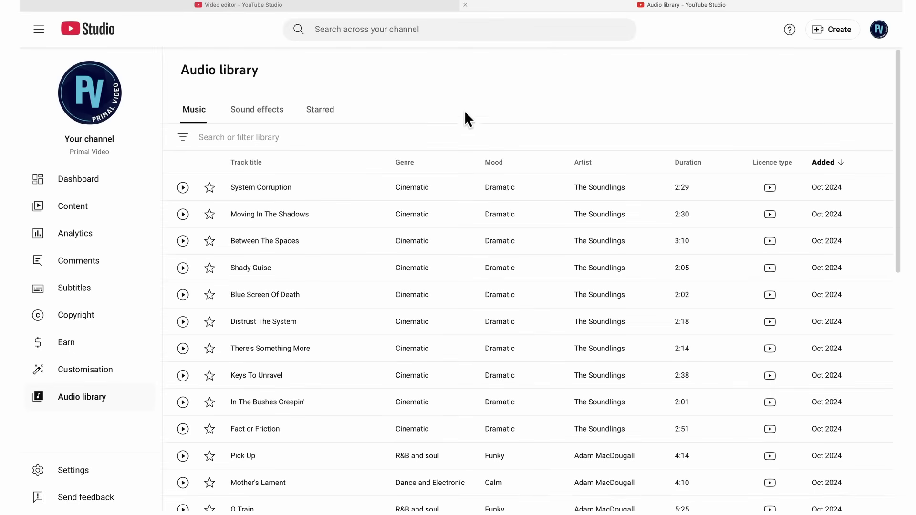
- Add the Statement track, start it around 2:43, and trim its end to about 4:00
click(464, 4)
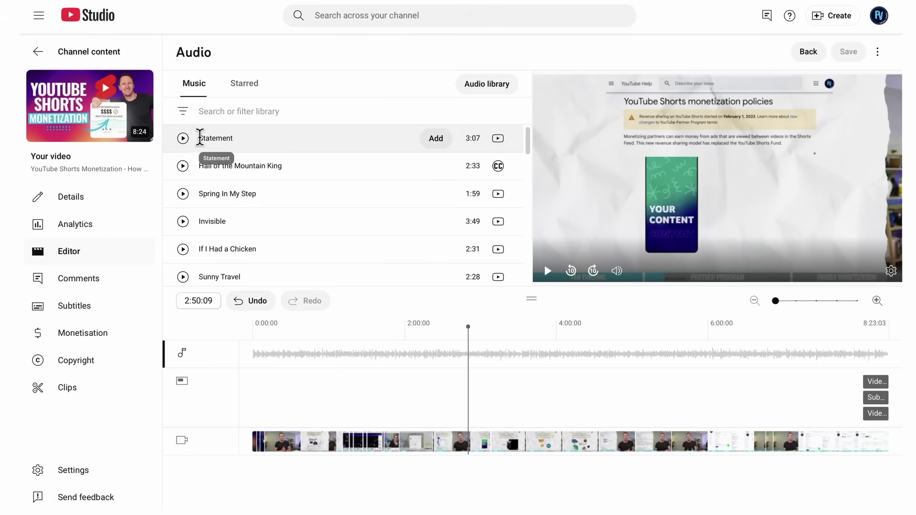
click(434, 139)
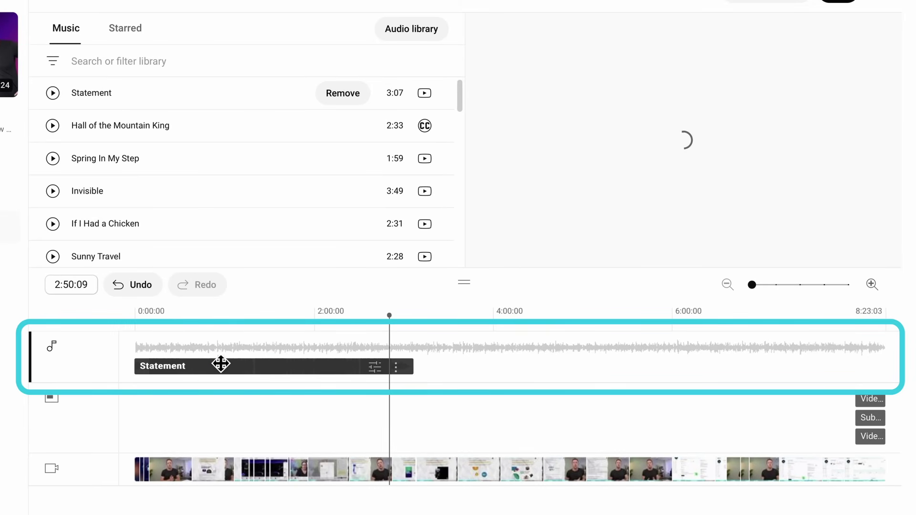
drag(218, 368, 471, 381)
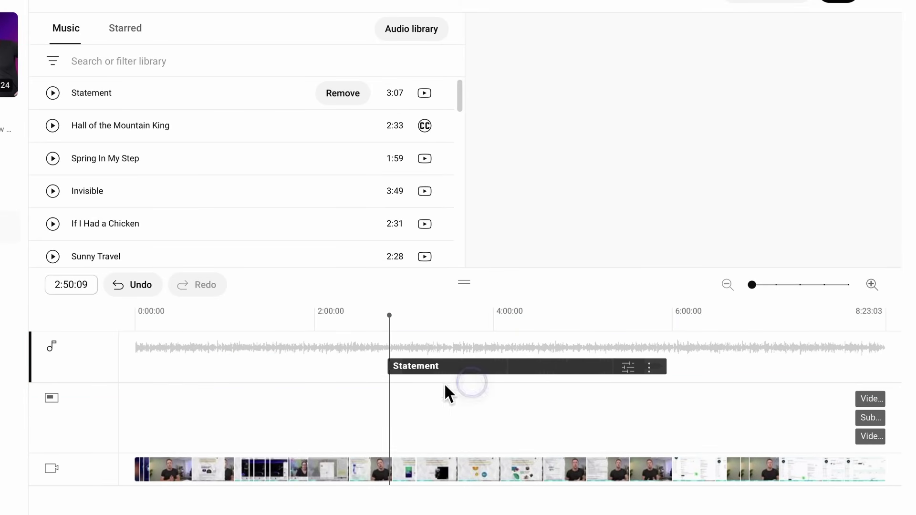
drag(379, 373, 382, 370)
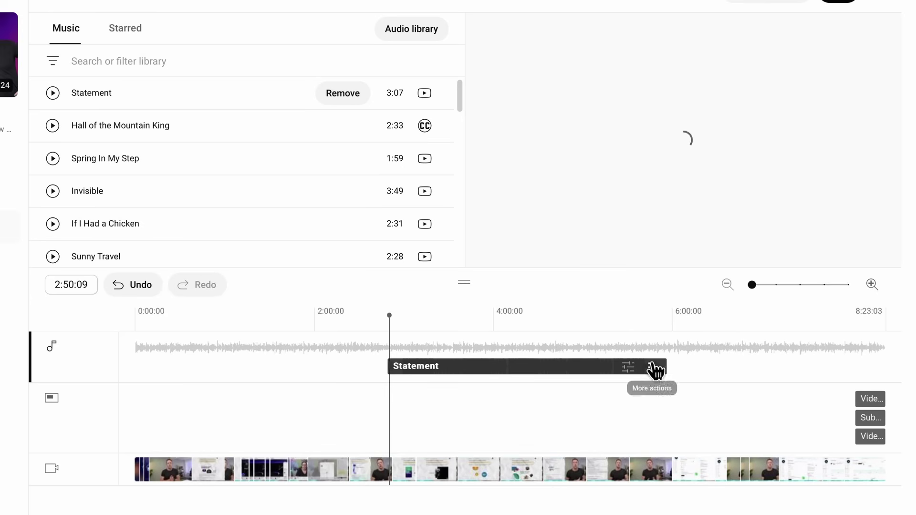
drag(664, 369, 507, 399)
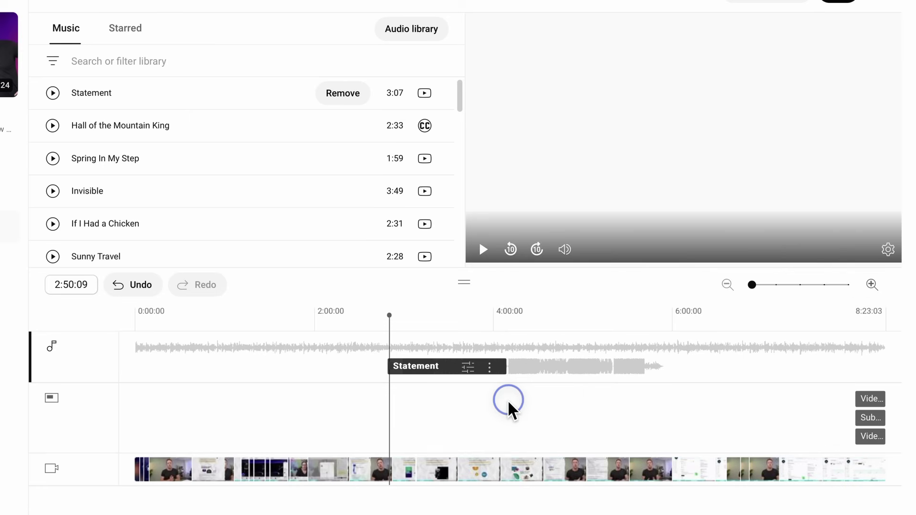
- Trim the Statement clip's start later and lower its mix level slightly
click(391, 367)
drag(392, 368, 436, 407)
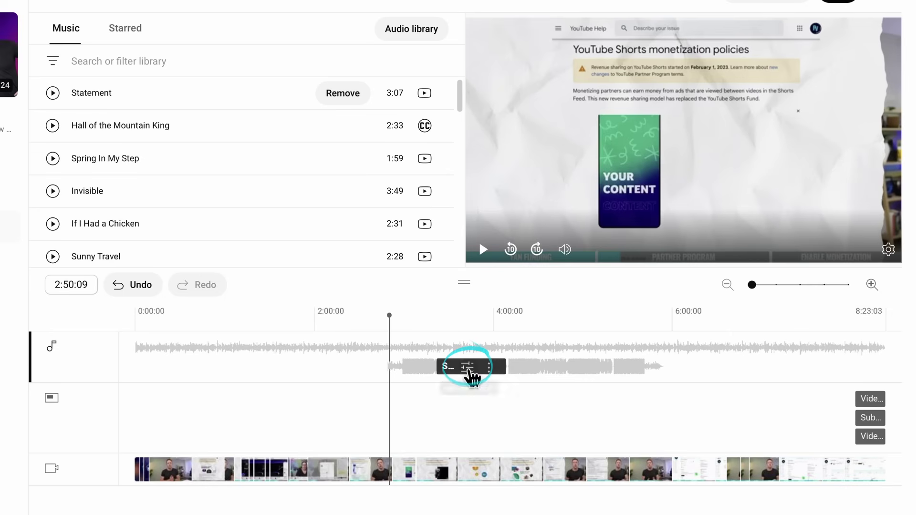
click(468, 367)
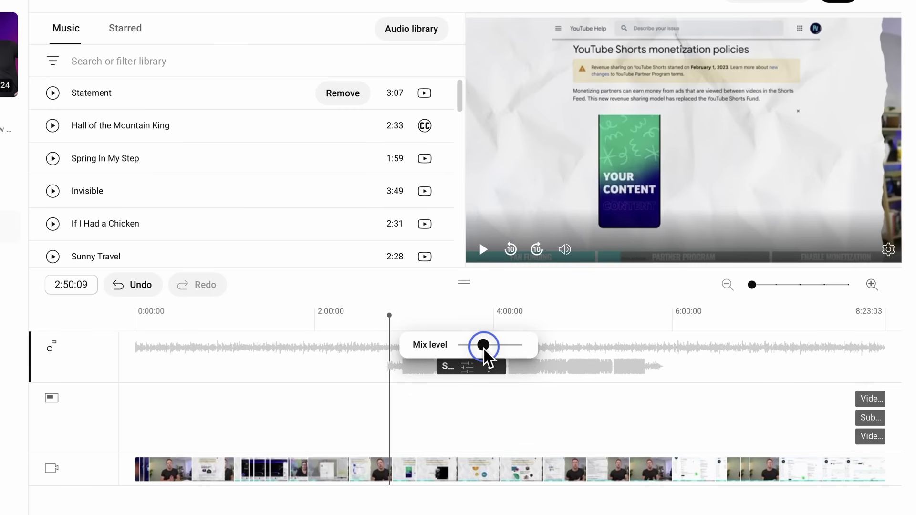
drag(482, 350, 480, 350)
- Add the Invisible track and place it to start near 3:50
mouse_move(111, 181)
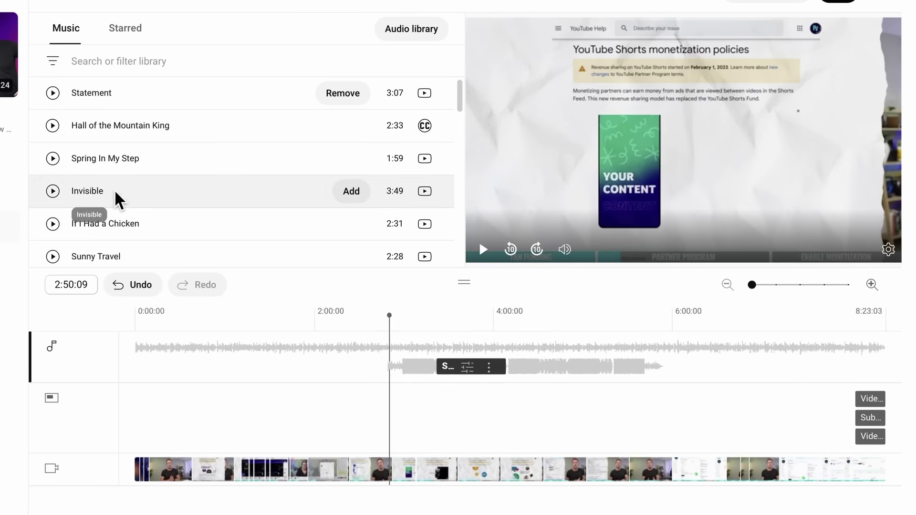
click(350, 191)
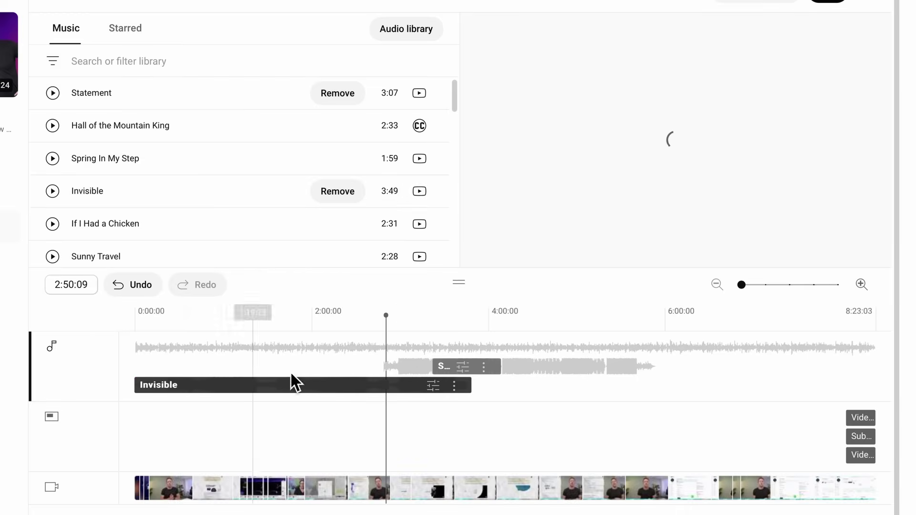
drag(224, 384, 583, 401)
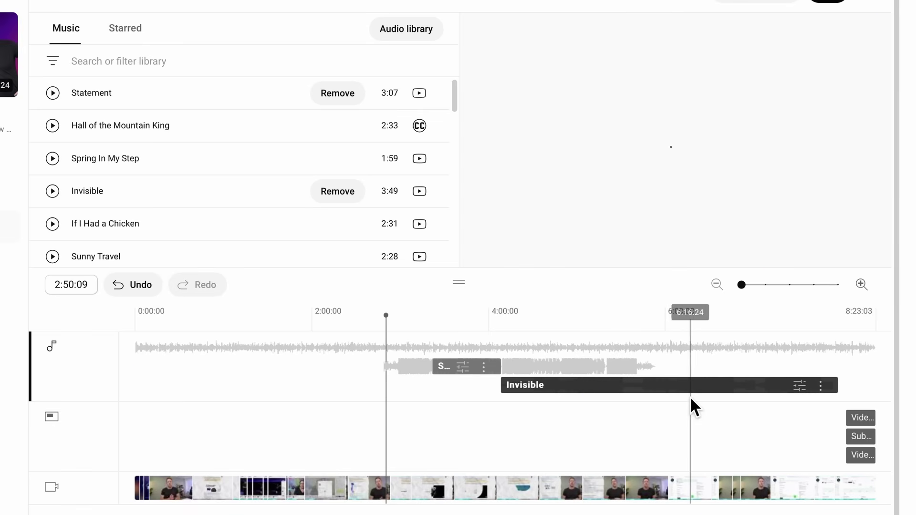
- Remove both the Invisible and Statement music clips
click(840, 385)
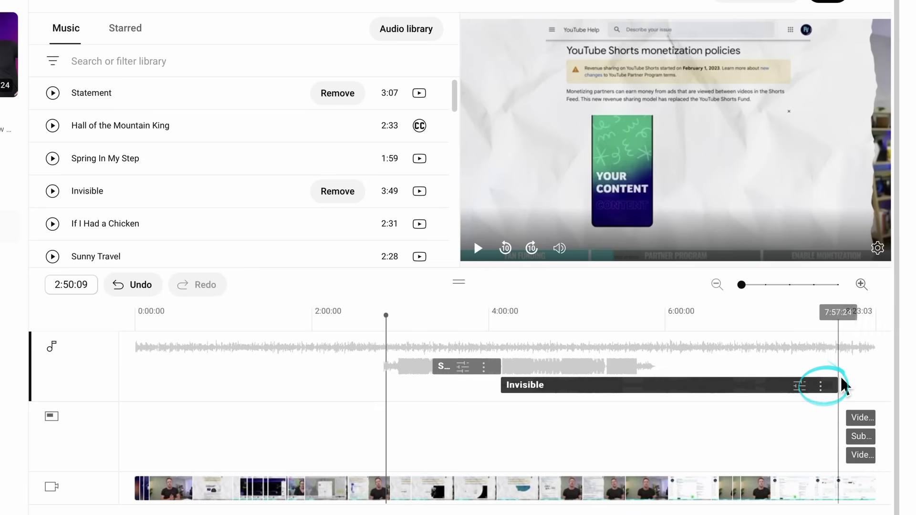
click(821, 385)
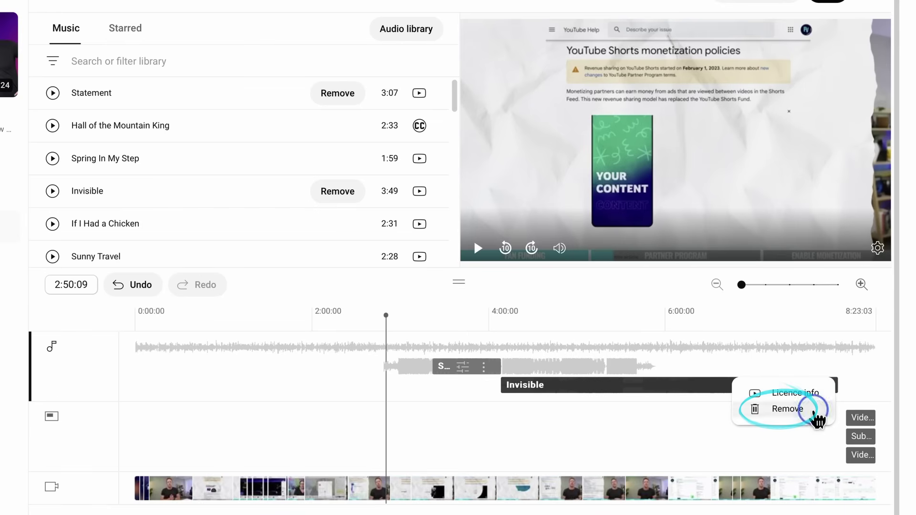
click(811, 411)
click(484, 367)
click(510, 392)
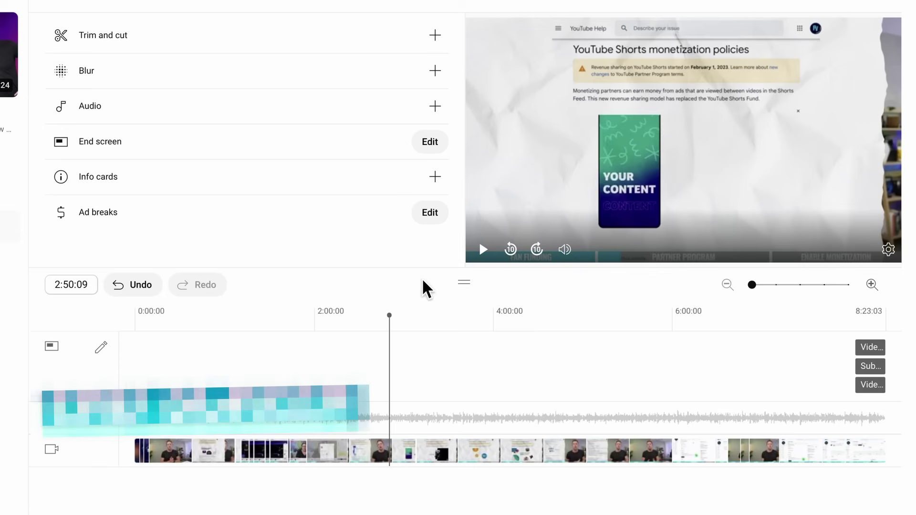
click(869, 313)
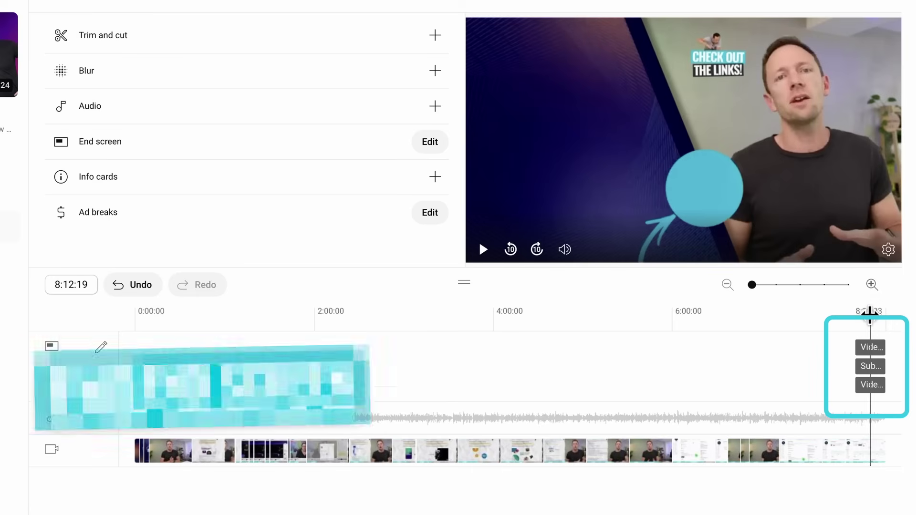
drag(870, 313, 877, 317)
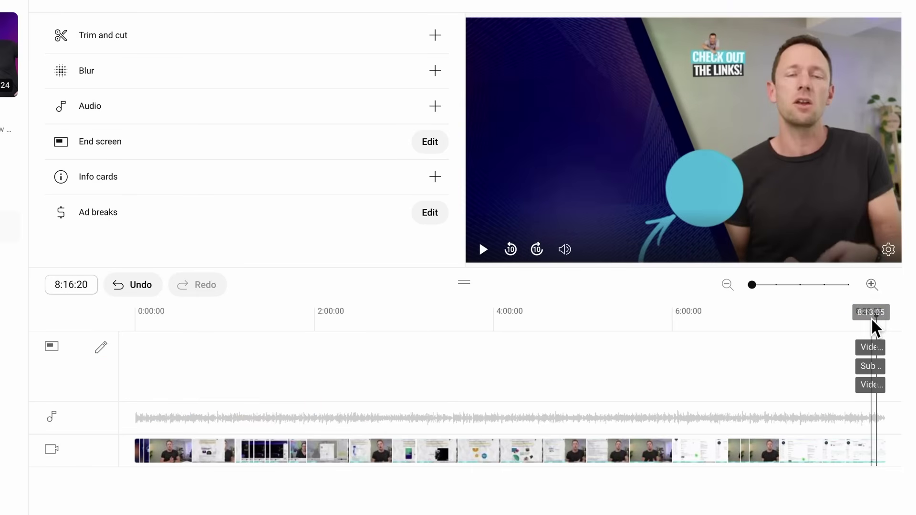
click(869, 317)
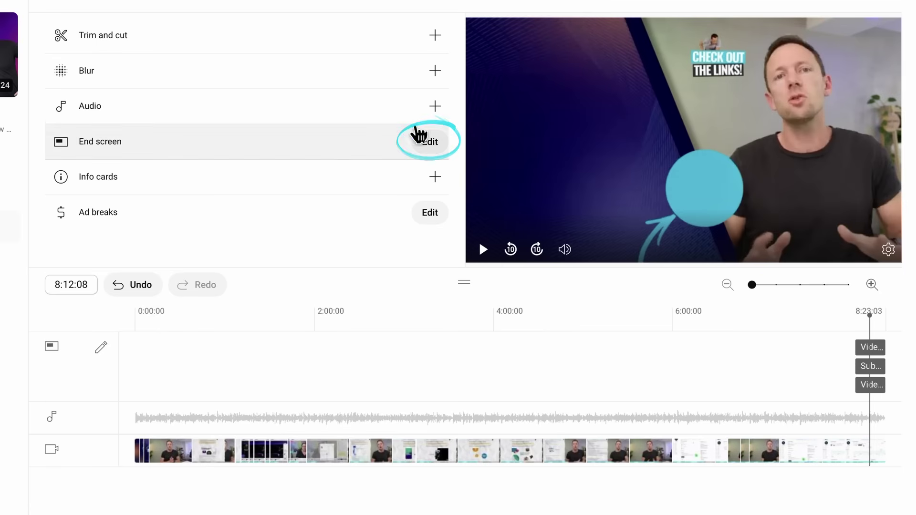
click(427, 141)
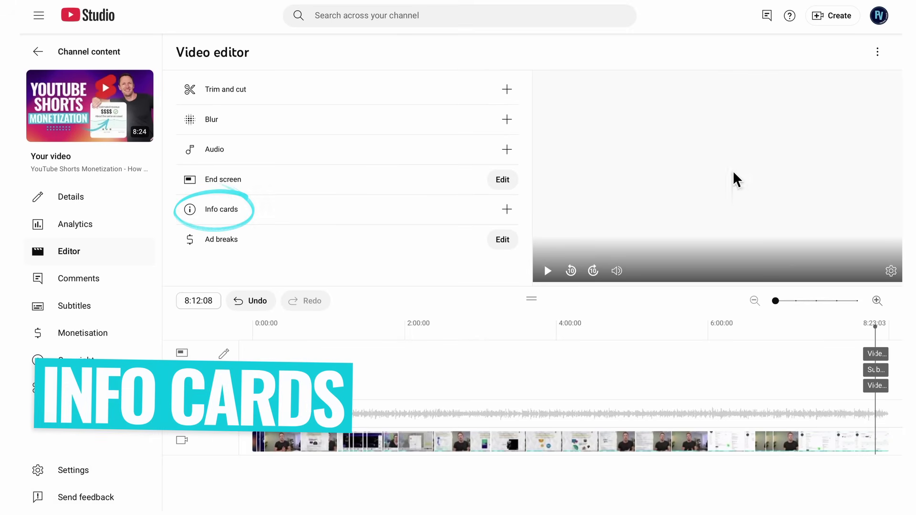
click(507, 209)
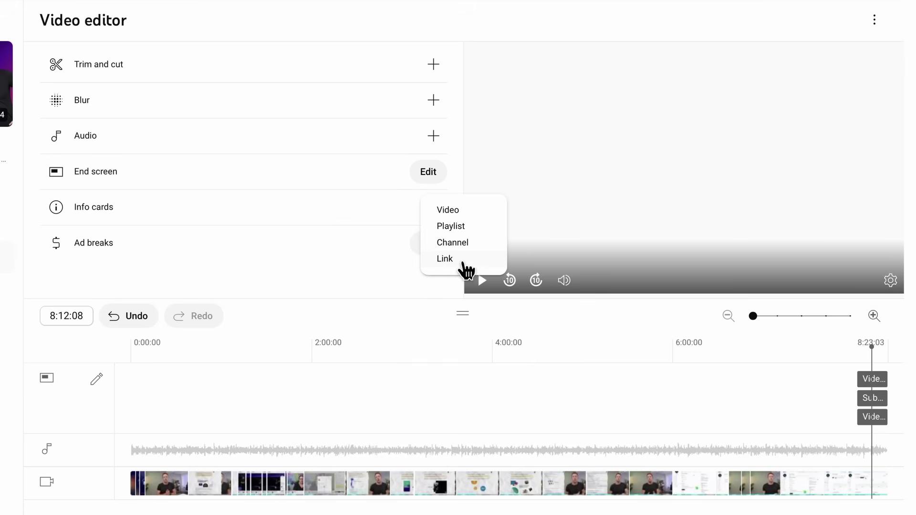
click(479, 263)
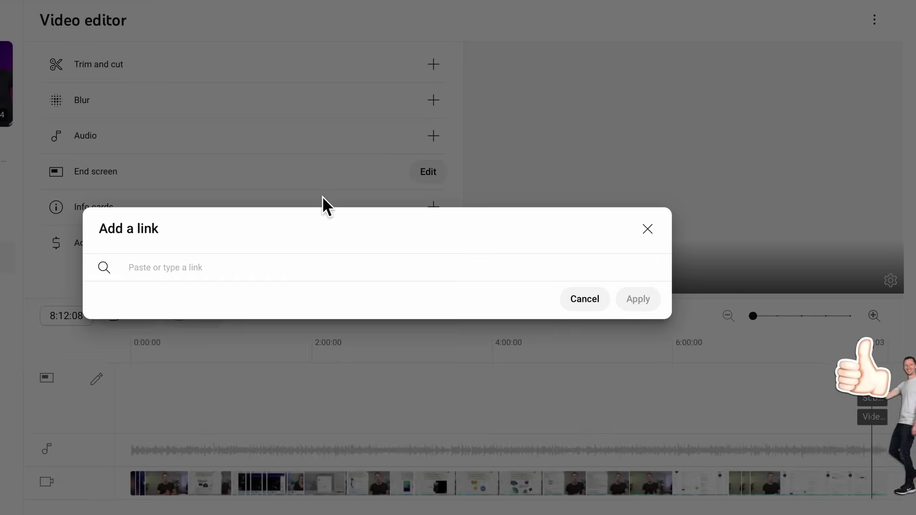
text(https:)
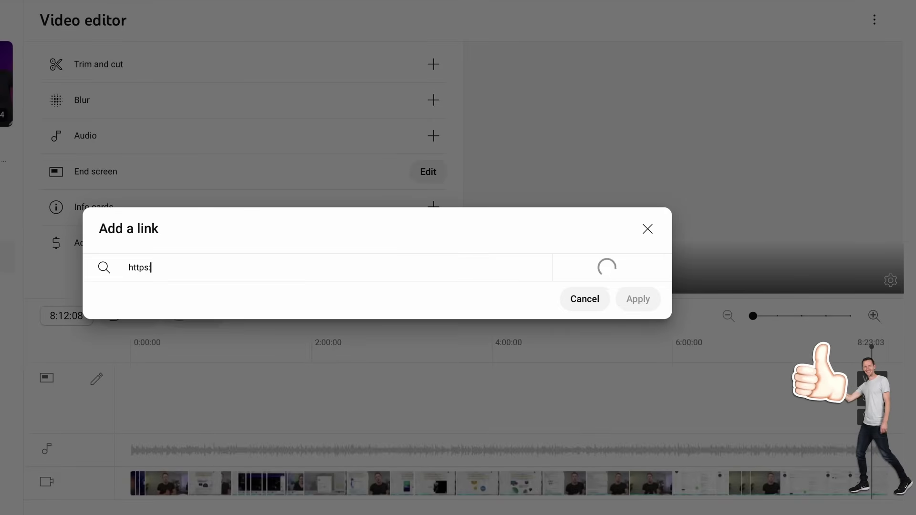
drag(152, 276, 113, 276)
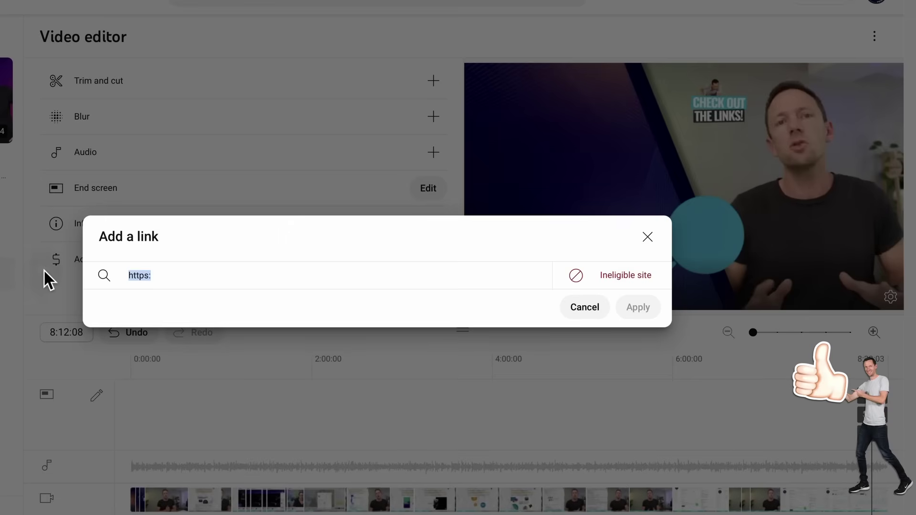
text(https://primalvideo.com/programs/)
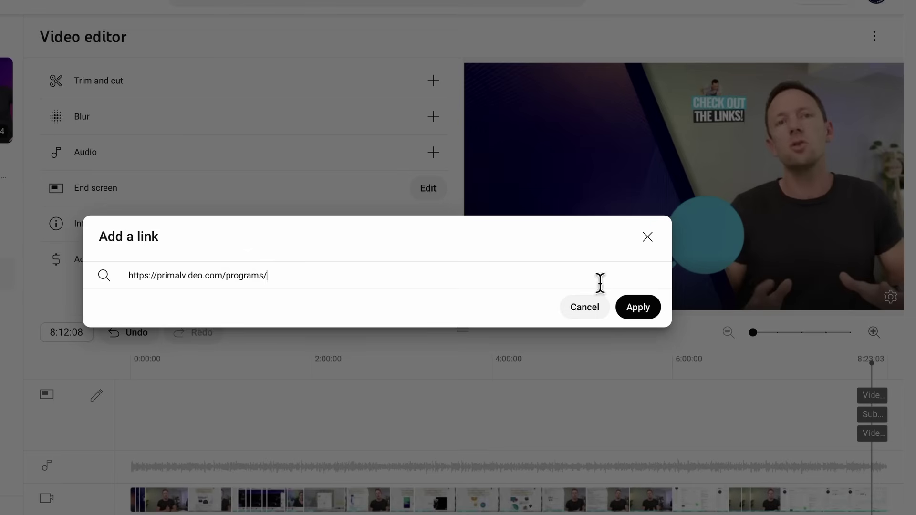
click(638, 308)
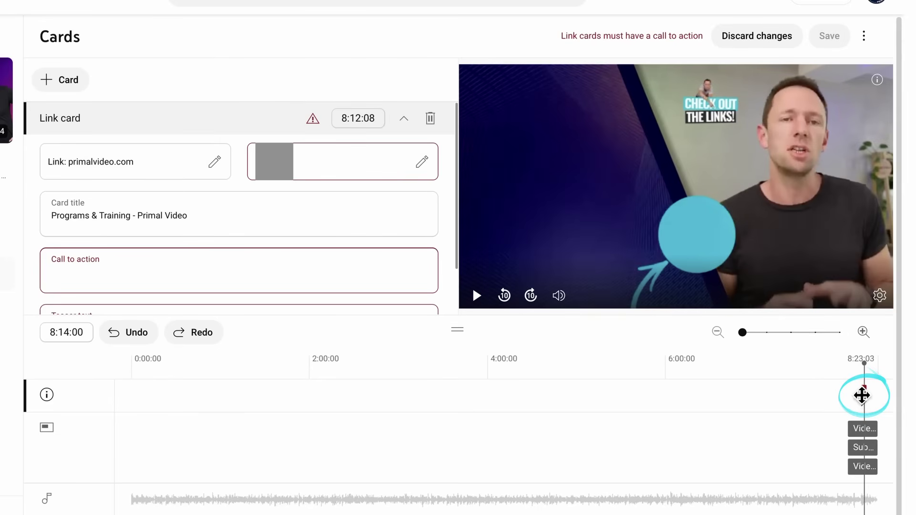
- Move the link card to about 3:33 and set the portrait photo as its image
mouse_move(863, 397)
mouse_down()
mouse_move(340, 401)
mouse_move(454, 398)
mouse_up()
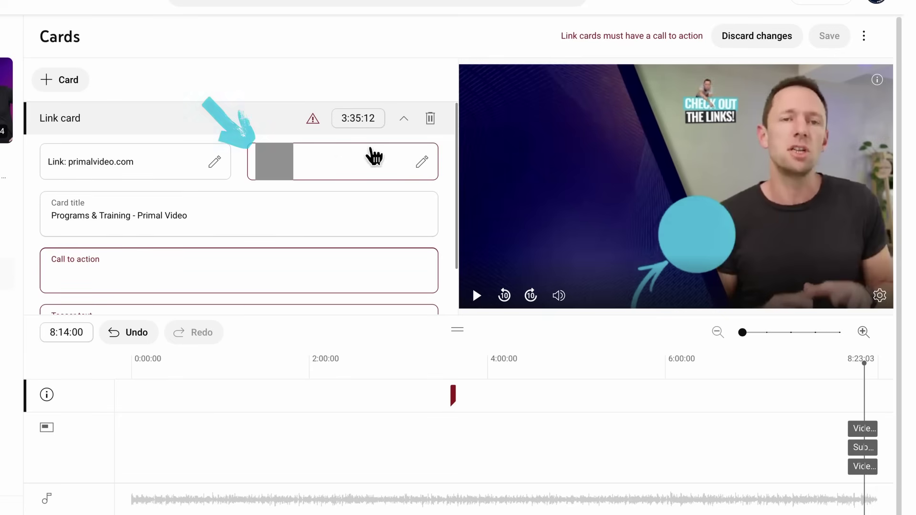
click(422, 161)
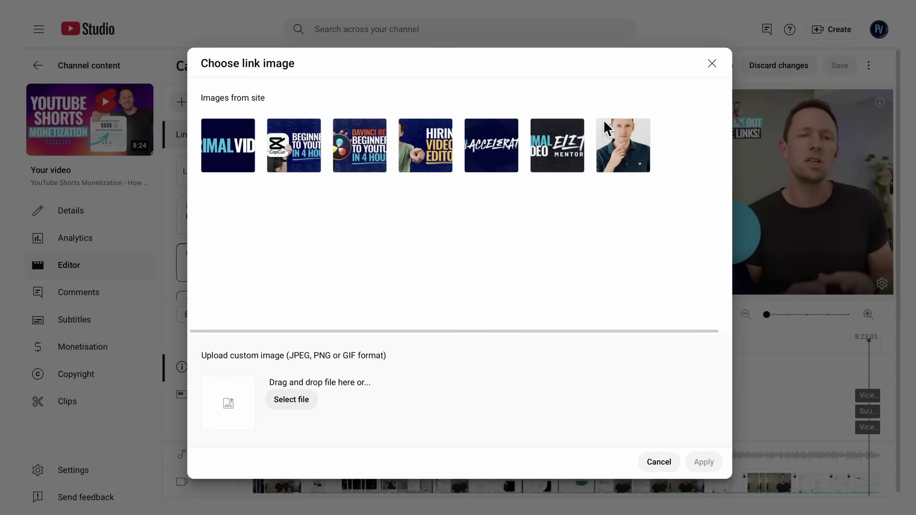
click(621, 142)
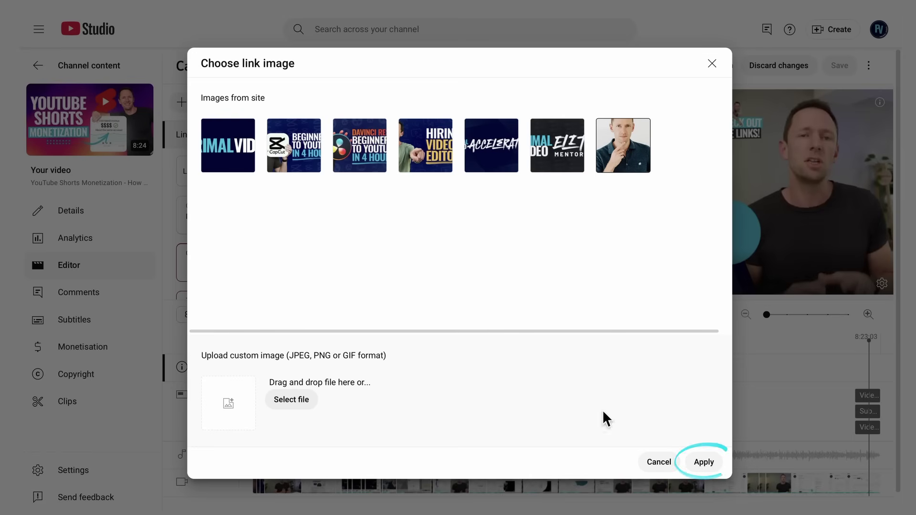
click(704, 463)
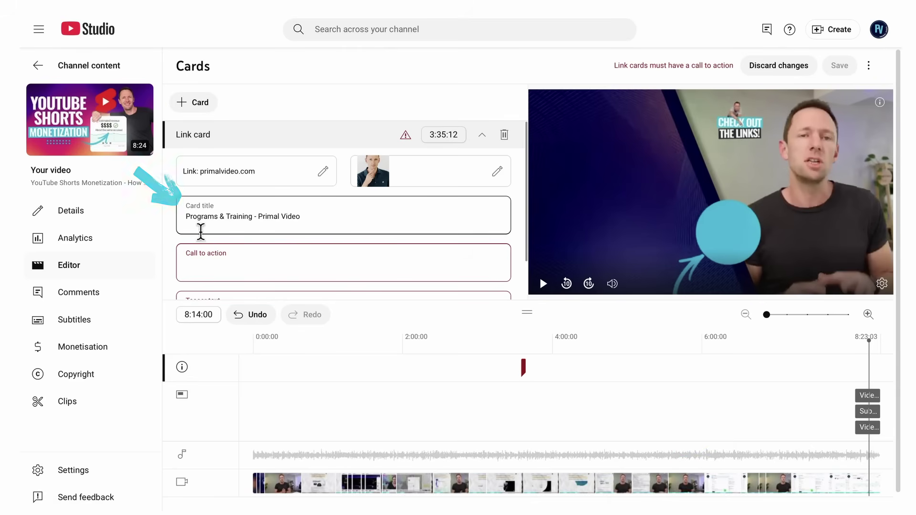
- Enter 'Check out our products!' as the card's call to action and teaser
scroll(317, 223, down, 1)
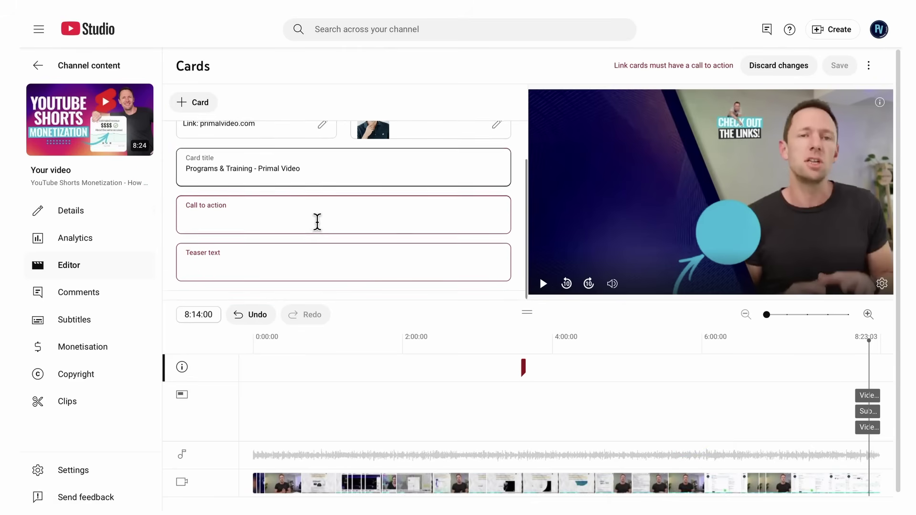
click(241, 215)
text(Check out our products!)
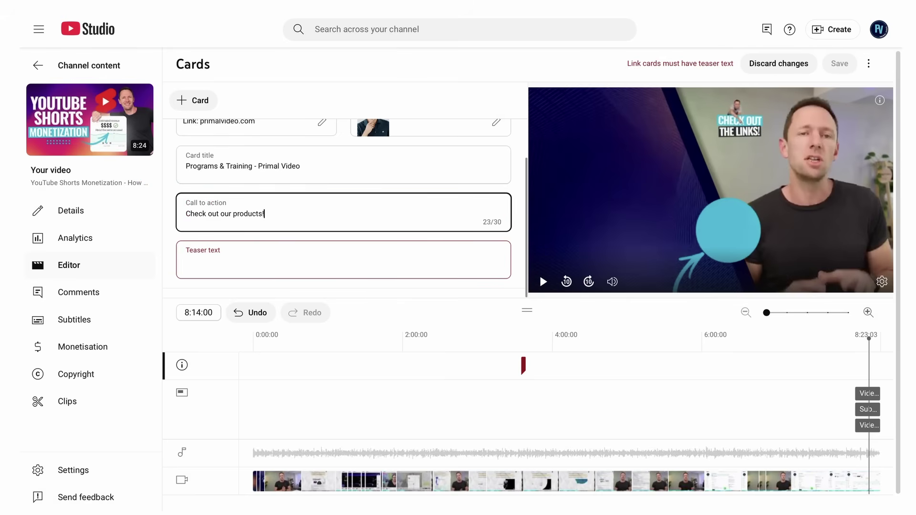
click(203, 264)
text(Check)
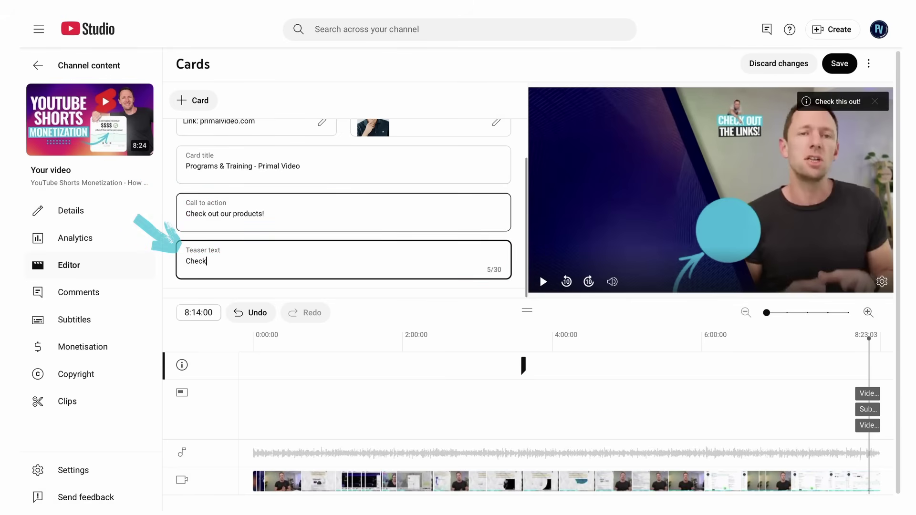
text( out our products!)
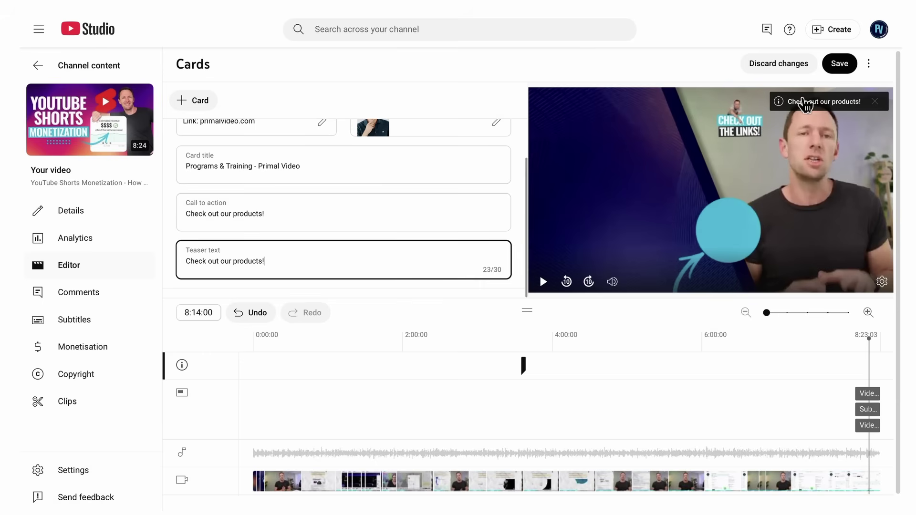
- Play the video from just before the card to preview it
scroll(518, 324, down, 1)
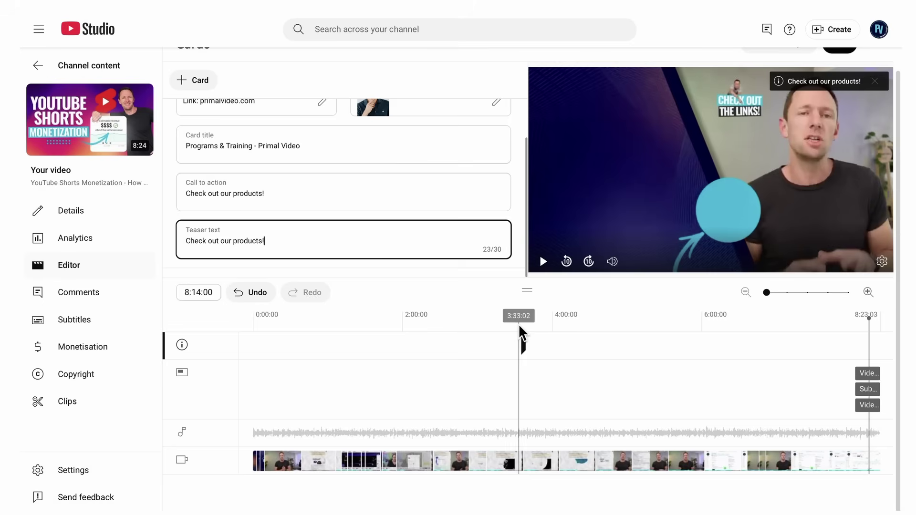
click(519, 323)
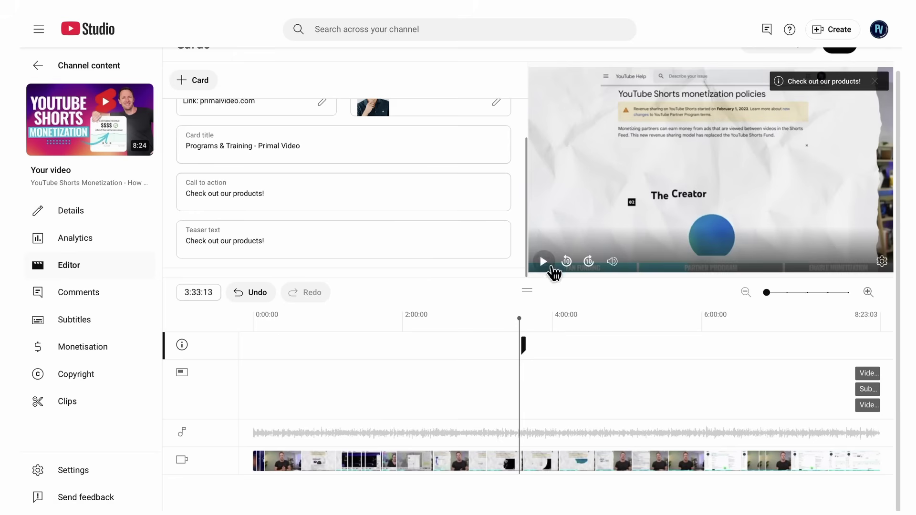
click(544, 262)
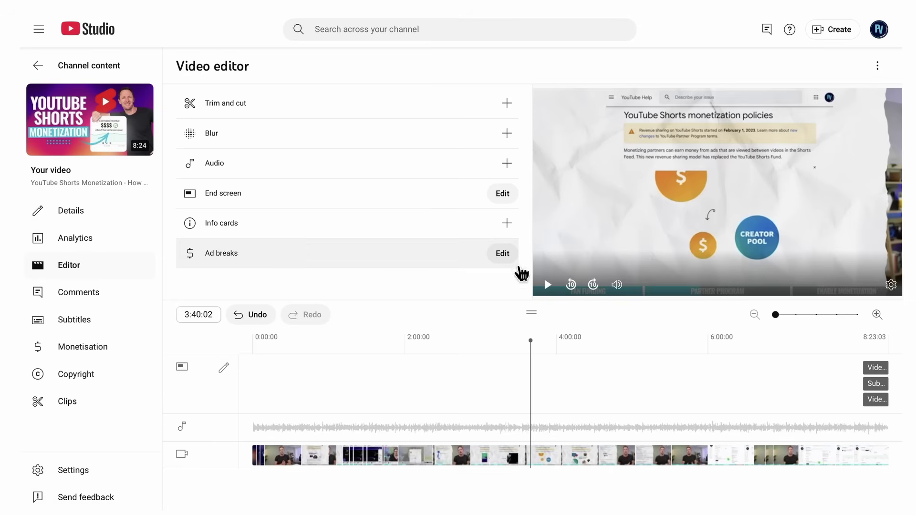
- Add manual ad breaks at 1:55:11 and 4:31:20
click(502, 254)
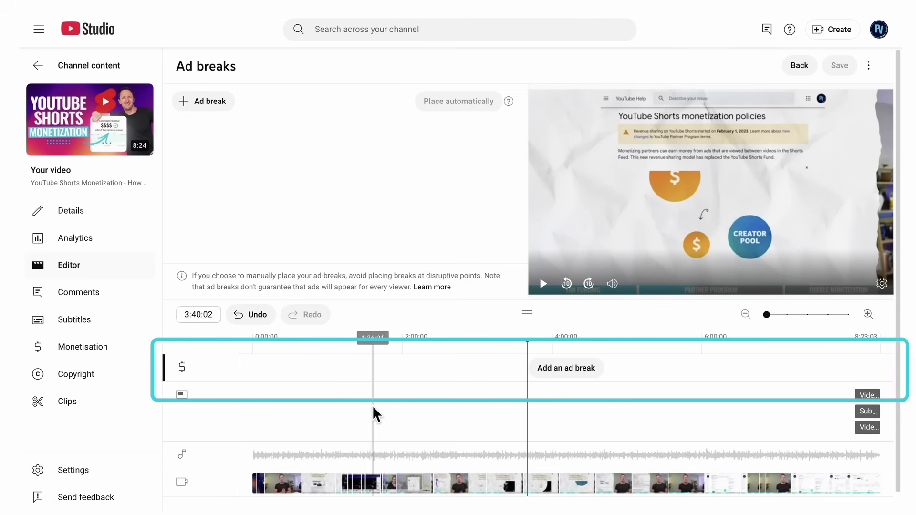
click(396, 396)
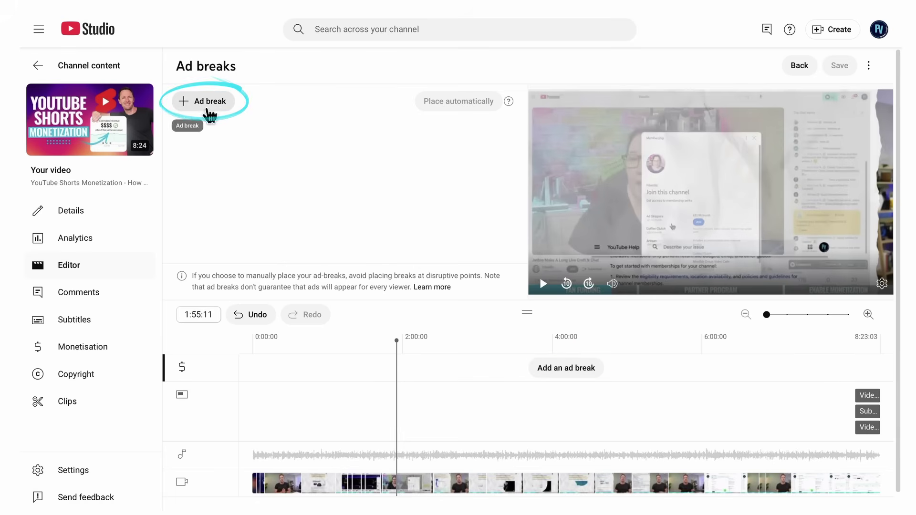
click(206, 106)
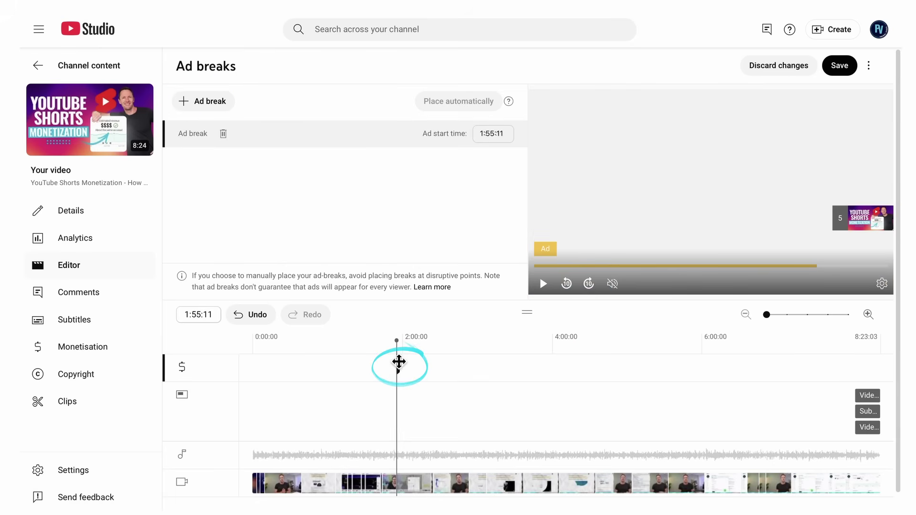
click(592, 344)
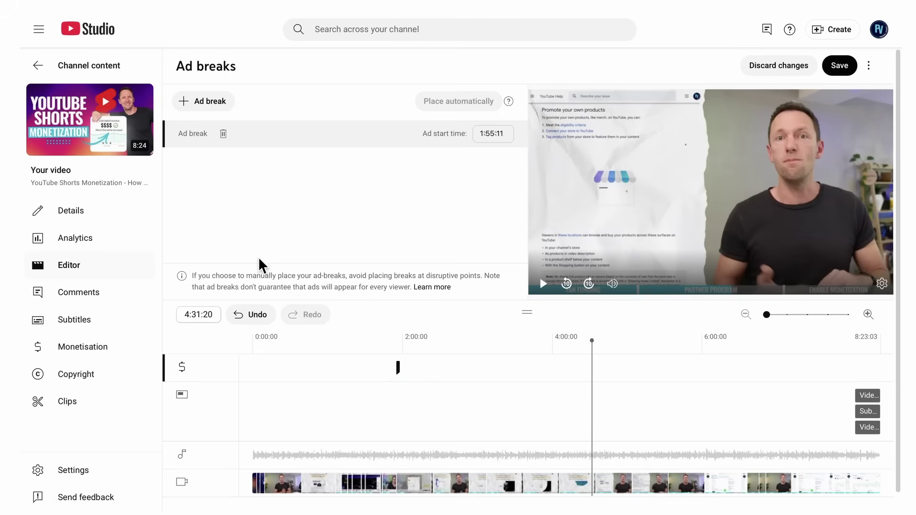
click(199, 109)
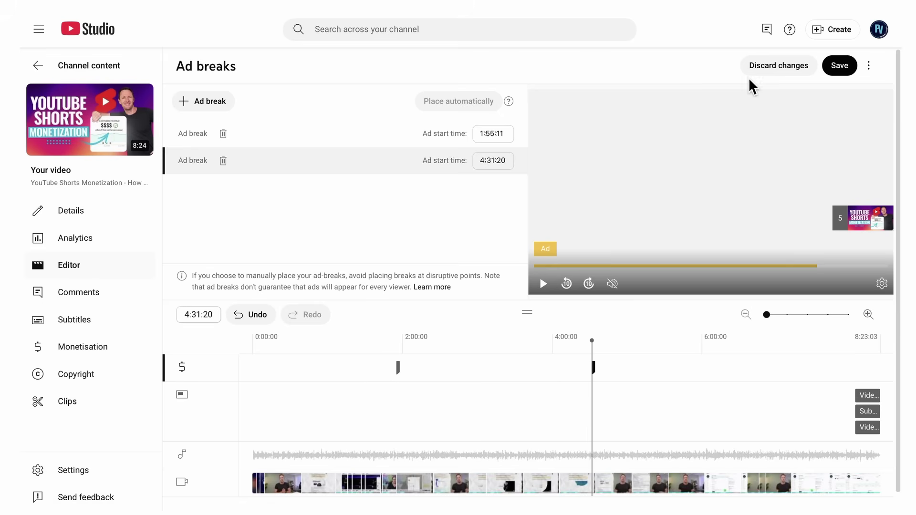
- Discard the ad break changes and return to the Video editor
click(763, 69)
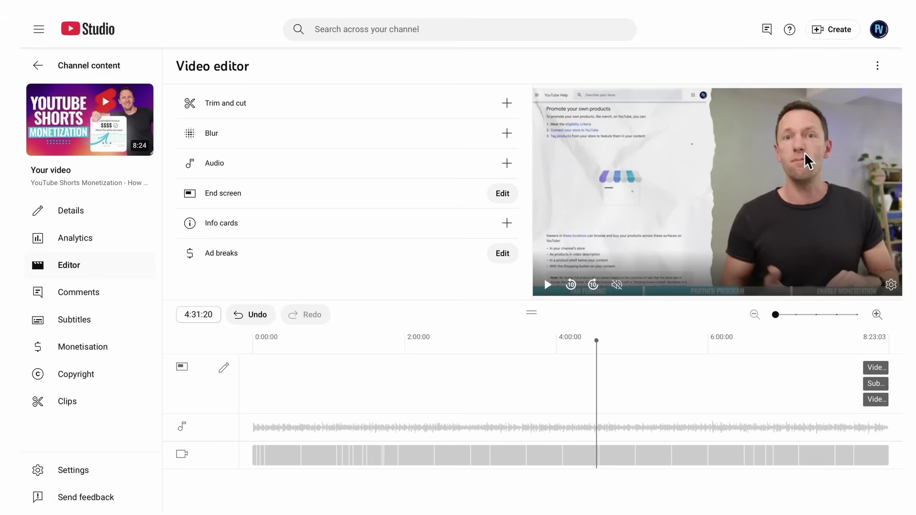